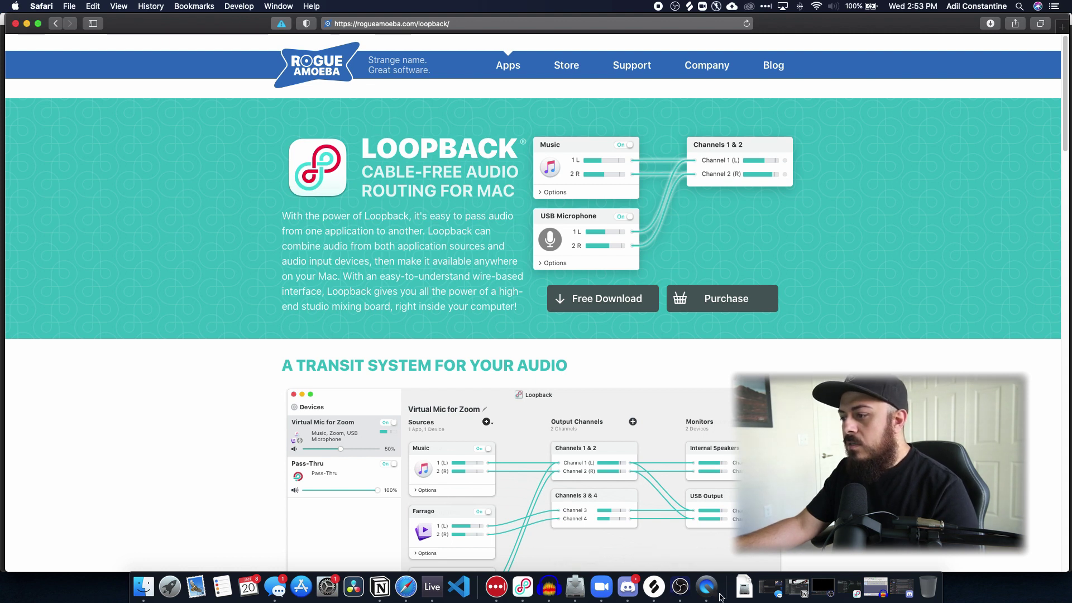
Open the Loopback app from the Dock.
click(522, 586)
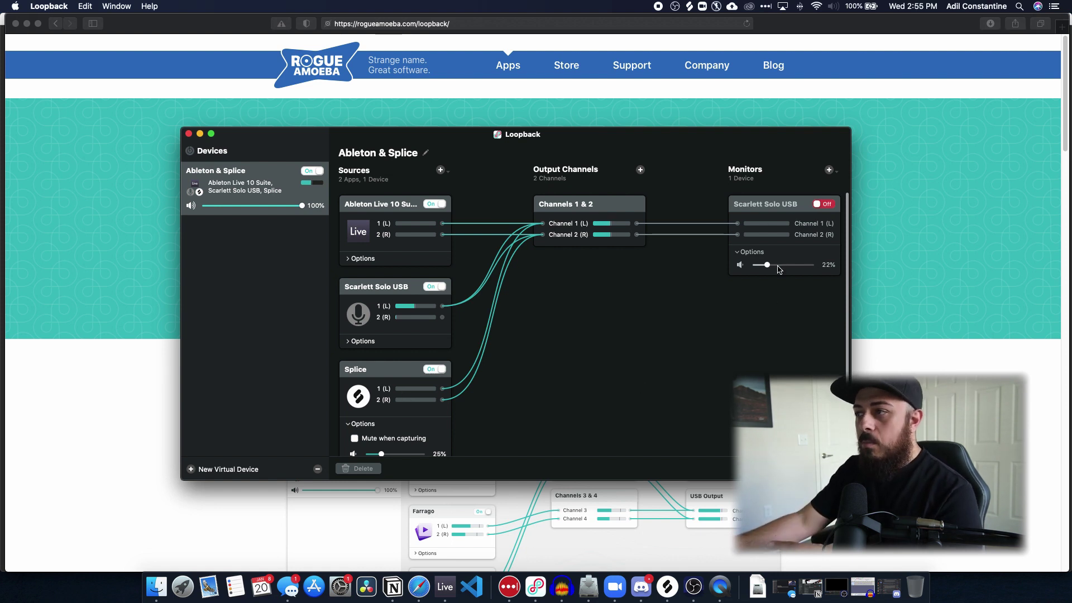
Switch the Scarlett Solo USB monitor On for Ableton & Splice, then add a new virtual device.
click(823, 205)
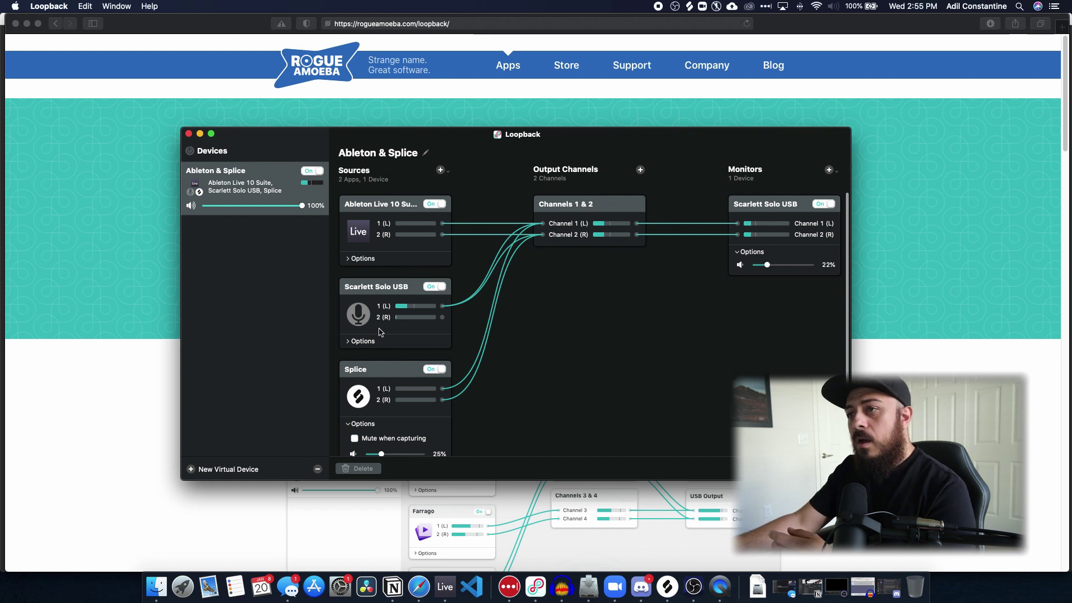
scroll(385, 397, down, 1)
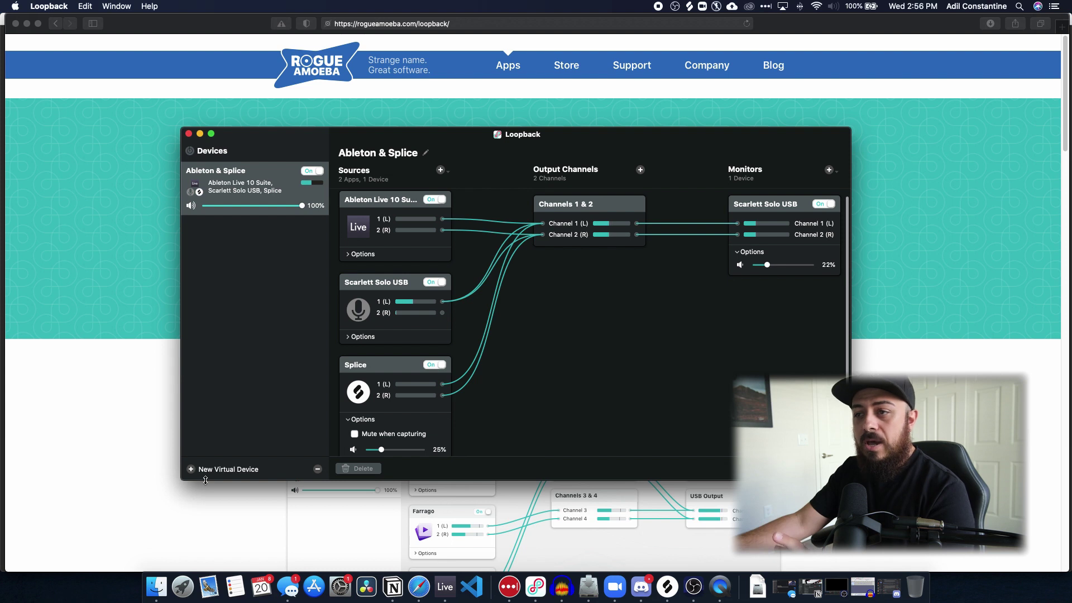
click(246, 468)
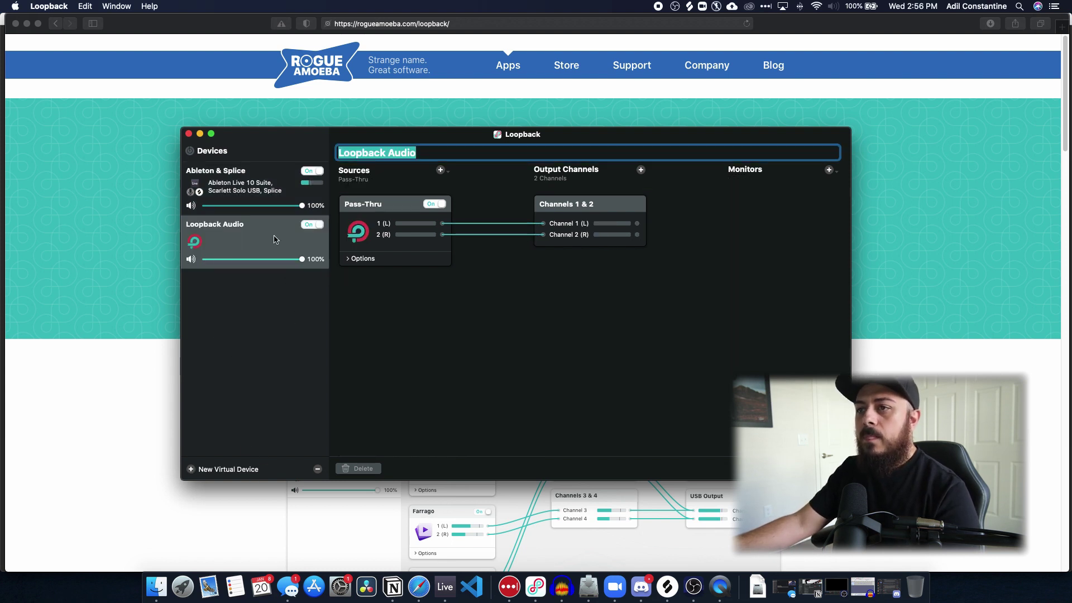
Delete the new device's Pass-Thru source and rename the device 'Ableton + mic'.
click(396, 211)
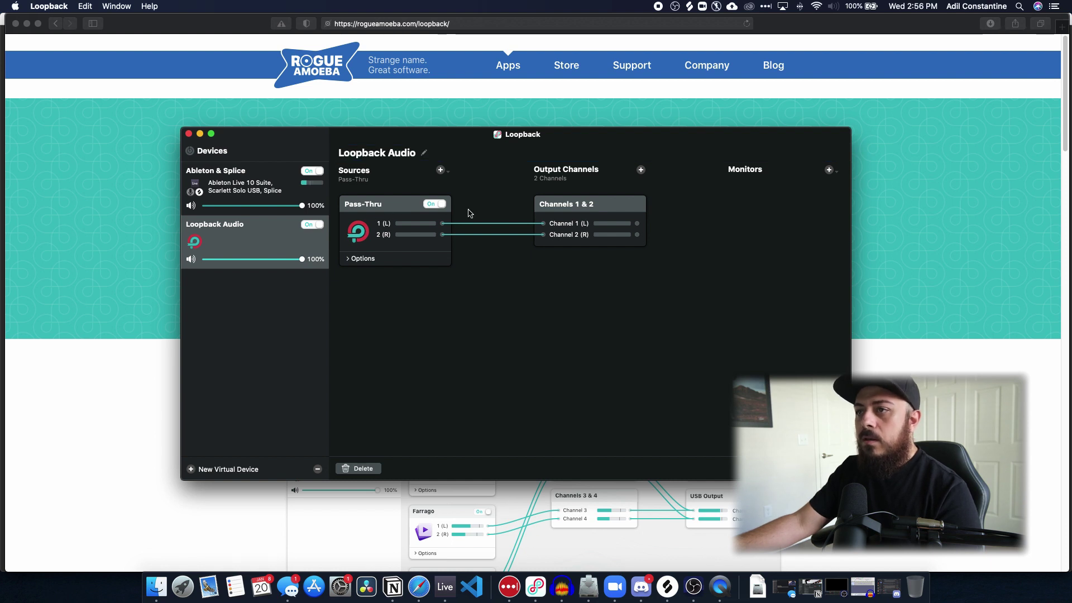
click(363, 469)
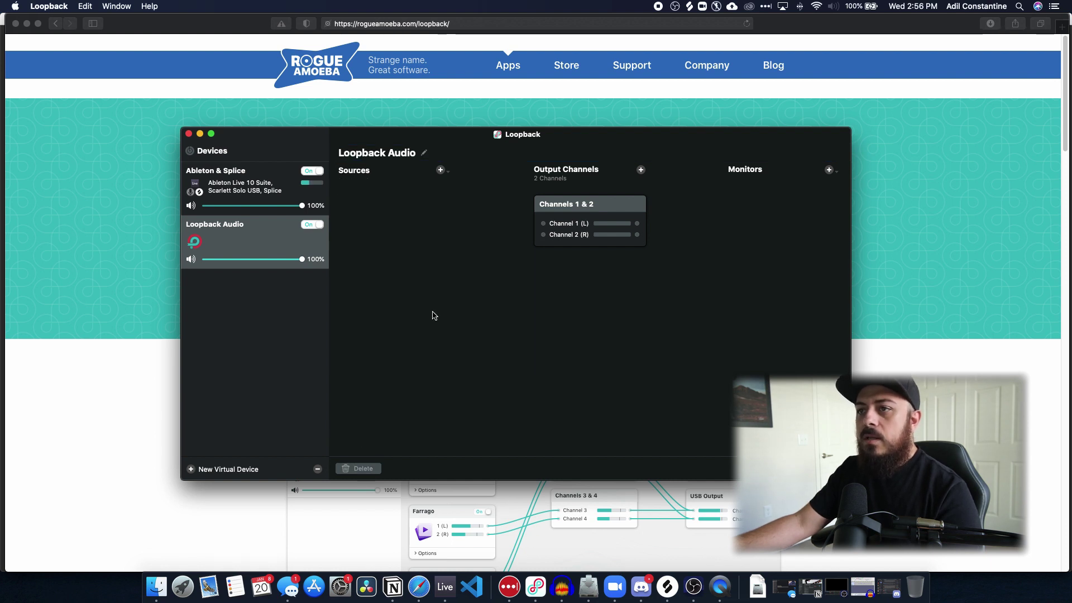
click(425, 153)
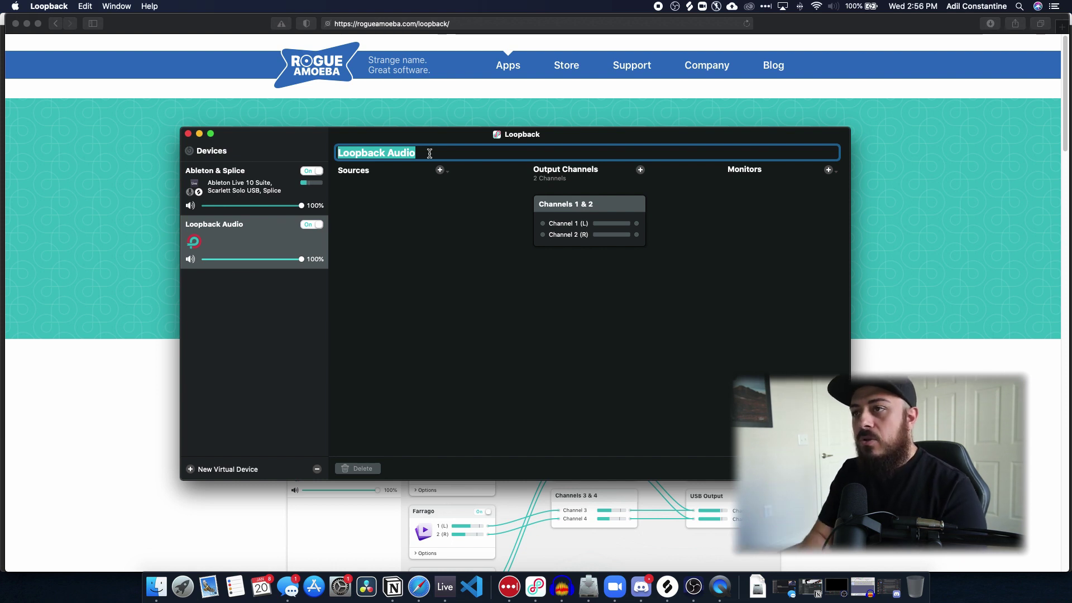
text(Ableton)
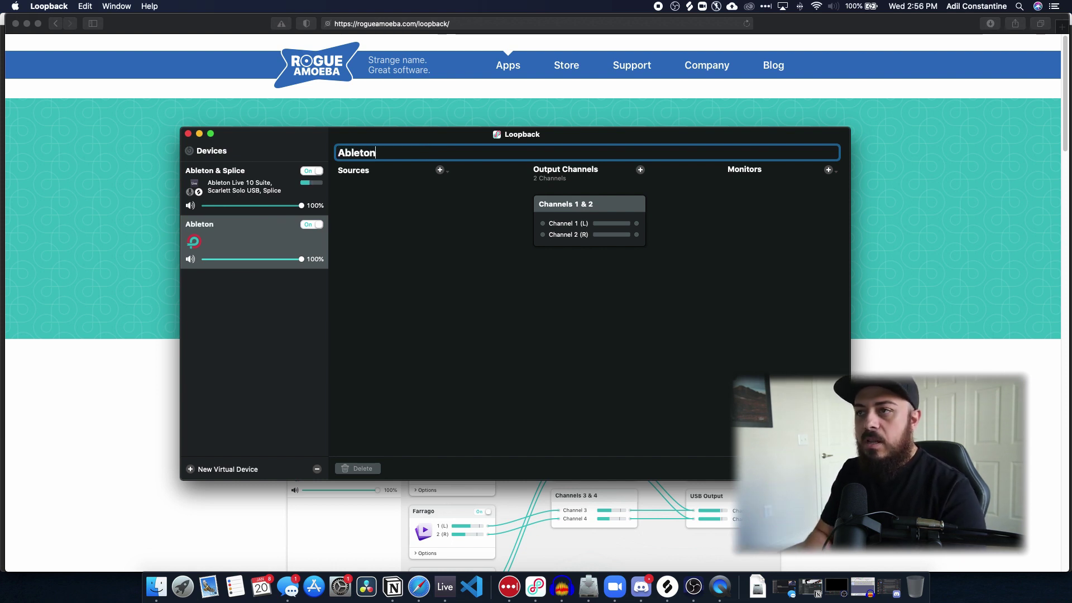
text( +)
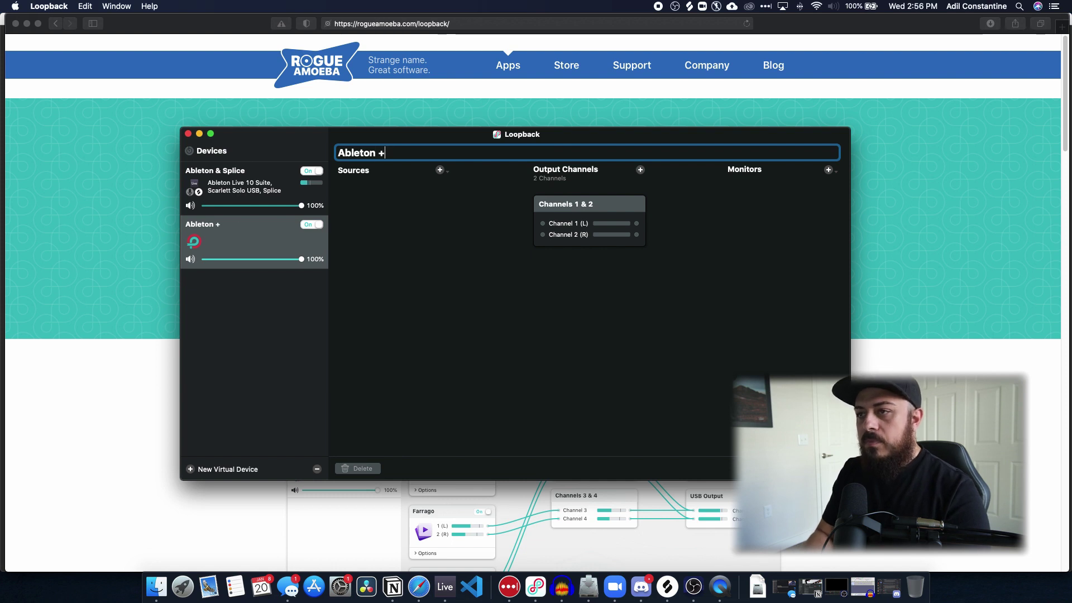
text( mic)
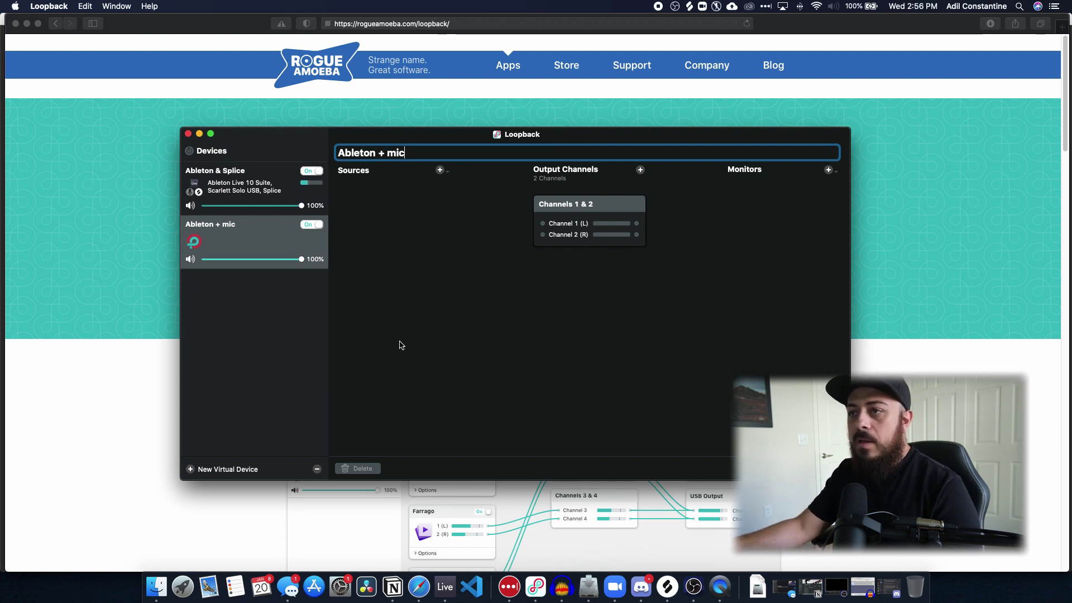
key(Return)
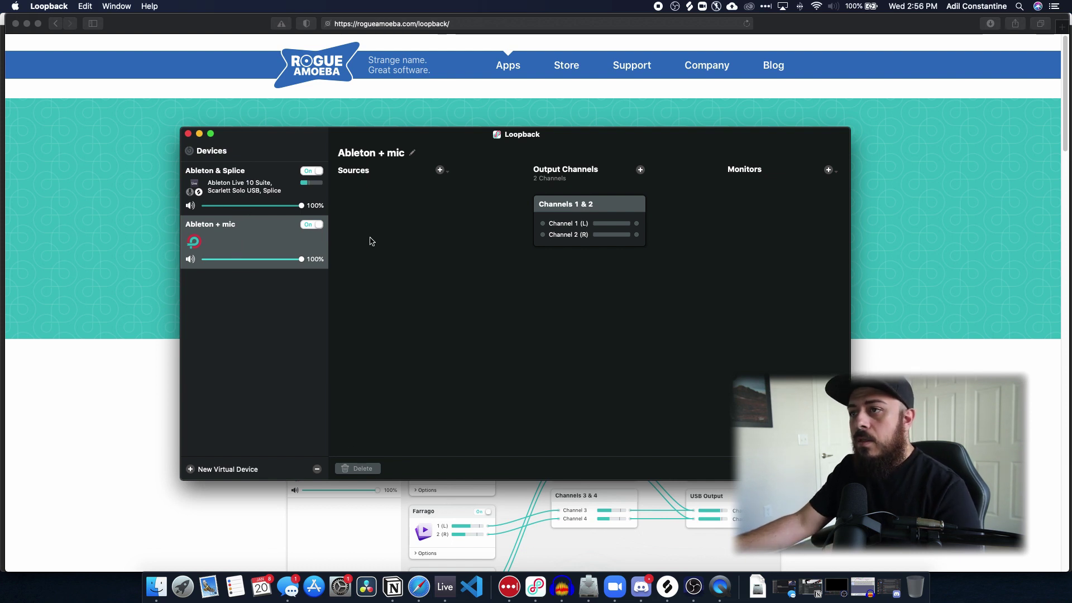
click(440, 170)
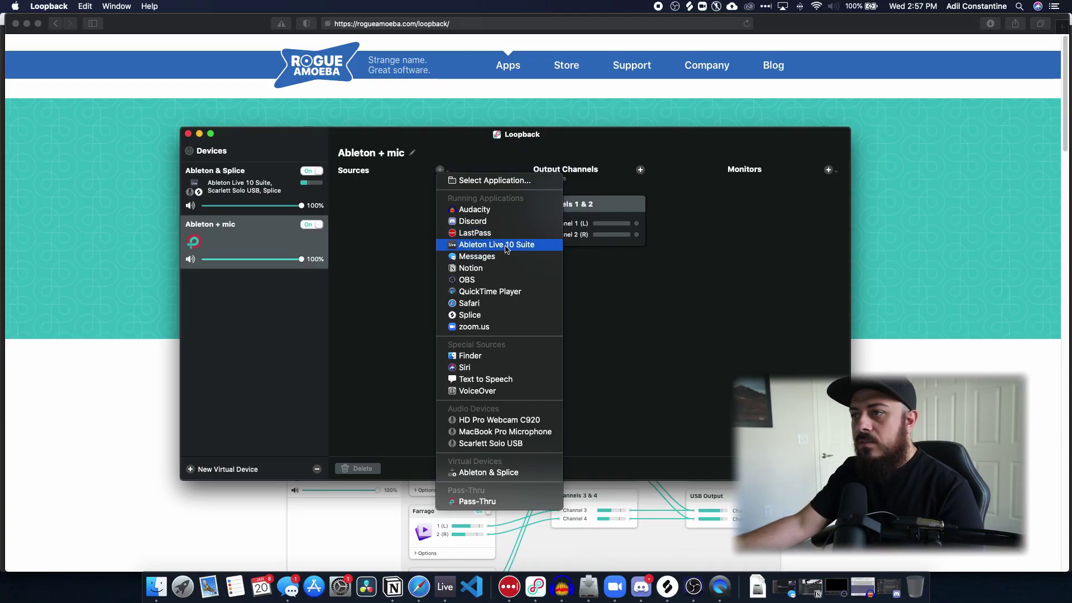
Add Ableton Live 10 Suite as a source feeding Channels 1 & 2 of Ableton + mic.
click(505, 246)
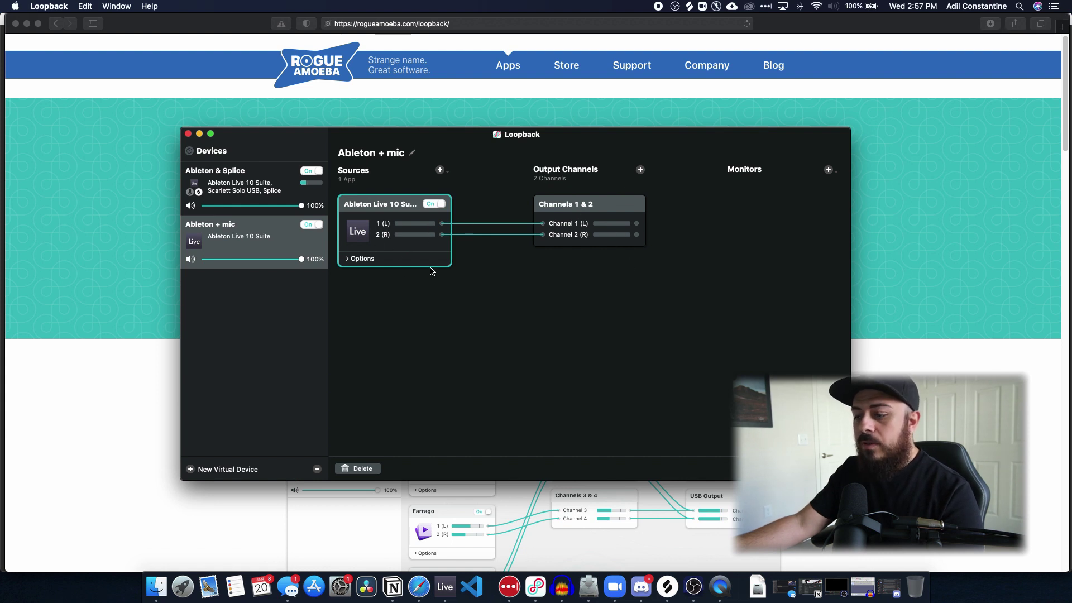
click(449, 592)
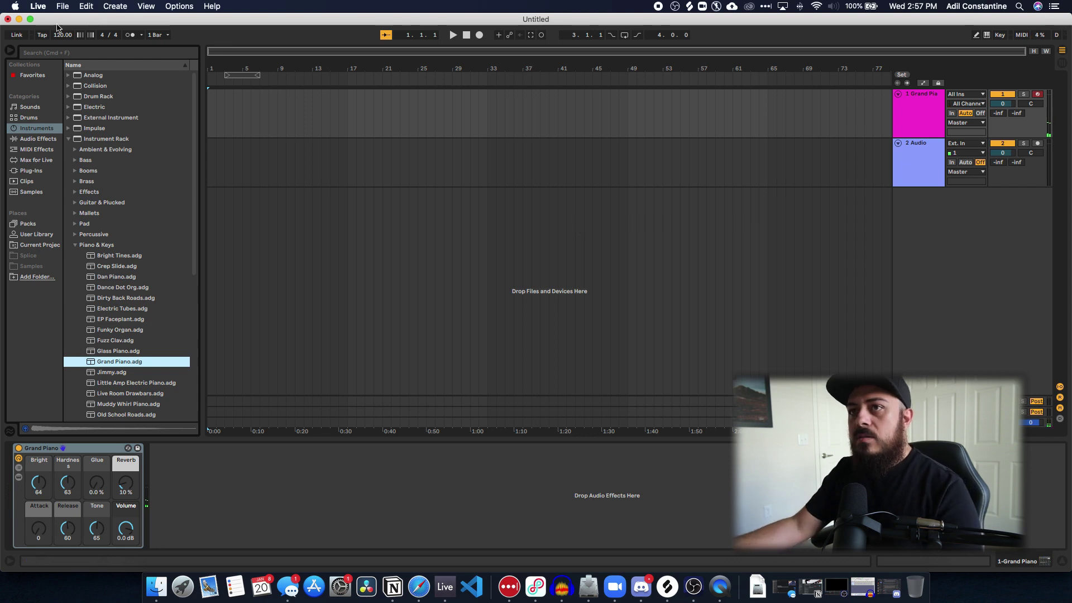
click(18, 19)
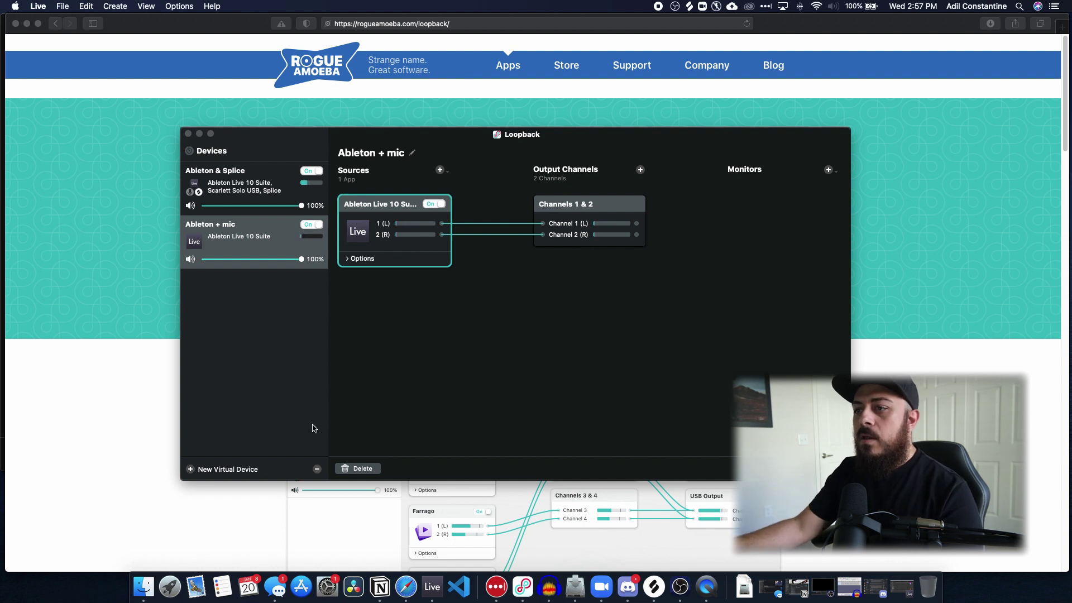
click(441, 170)
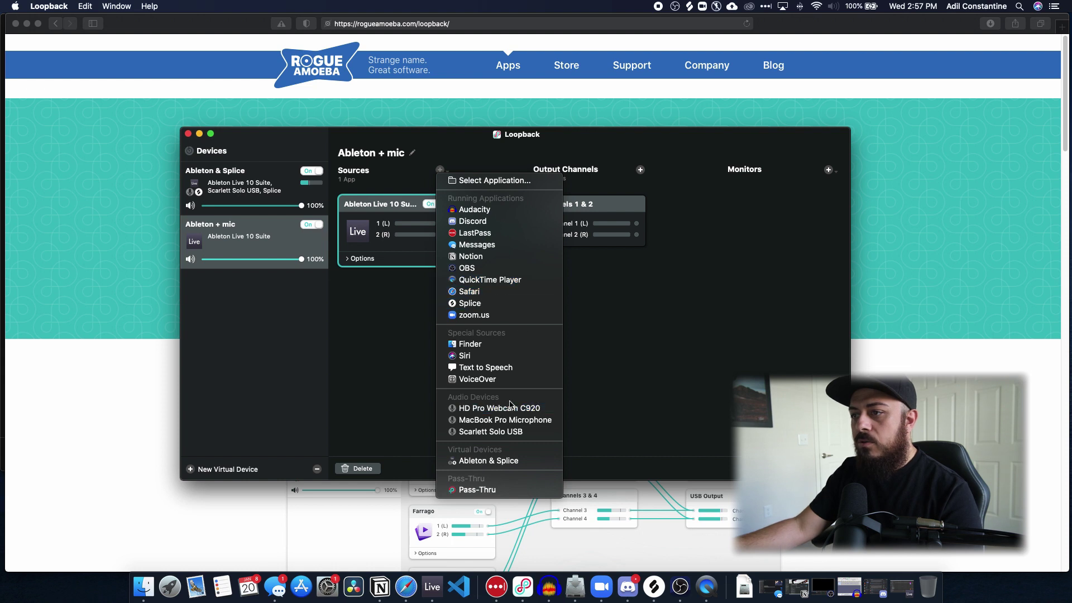
Add Scarlett Solo USB as a source, rewiring its 1(L) input to both Channel 1 and Channel 2.
click(503, 436)
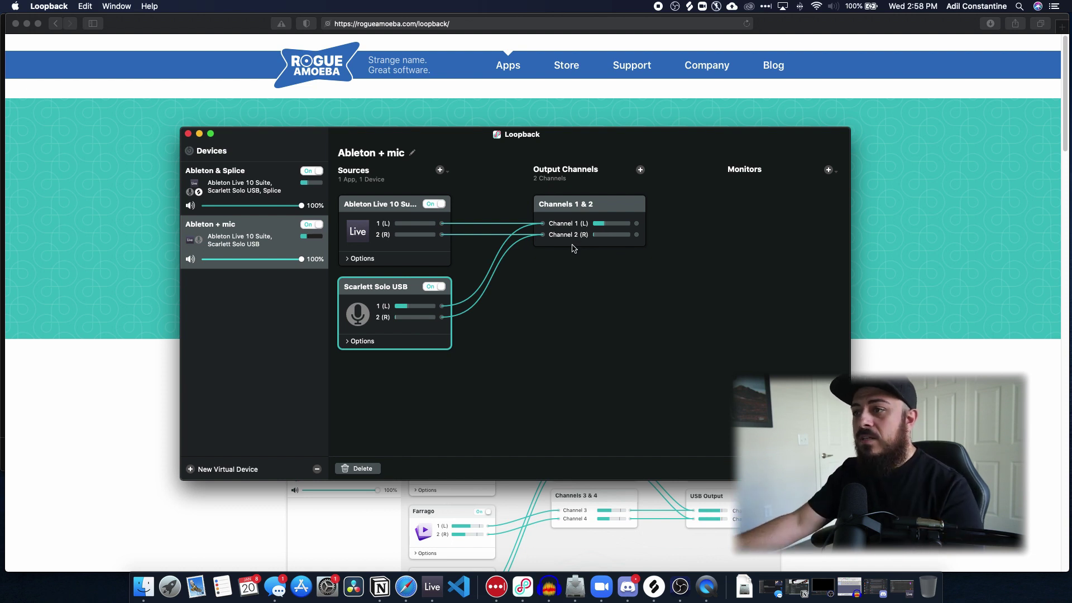
click(471, 315)
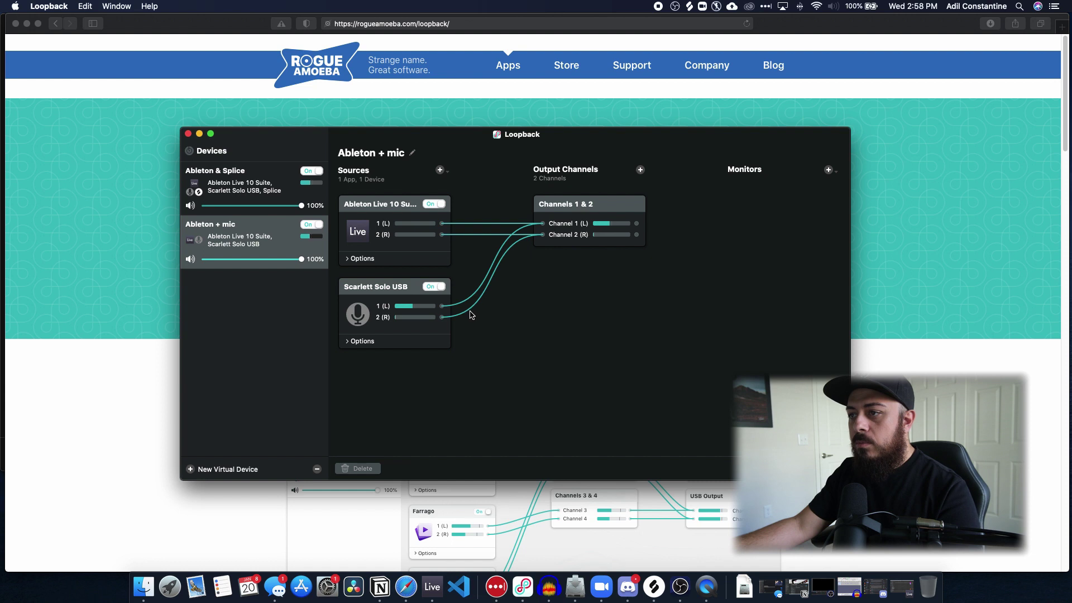
click(467, 315)
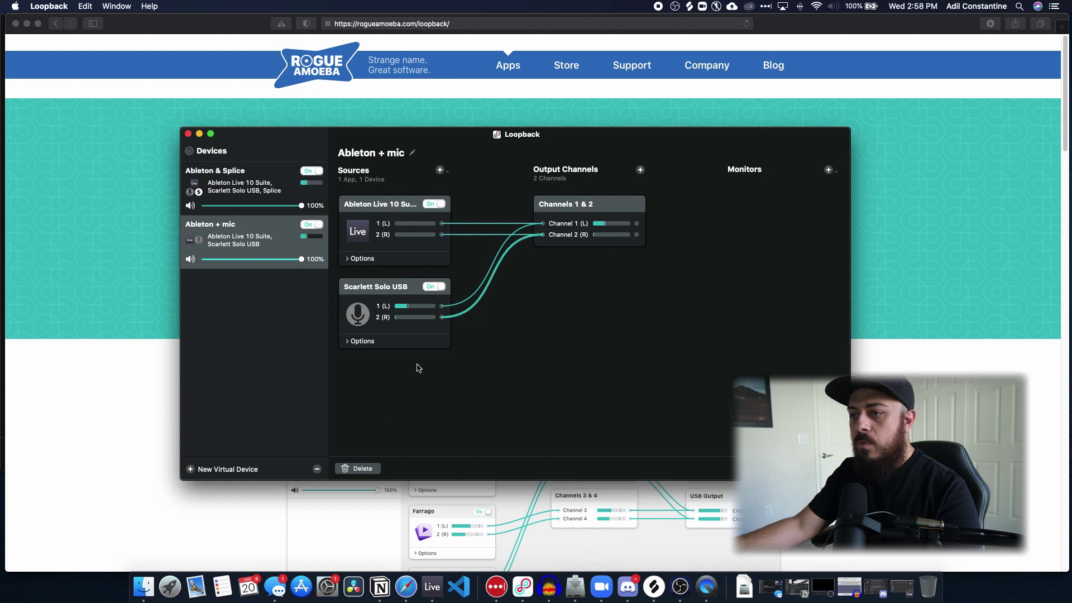
click(373, 471)
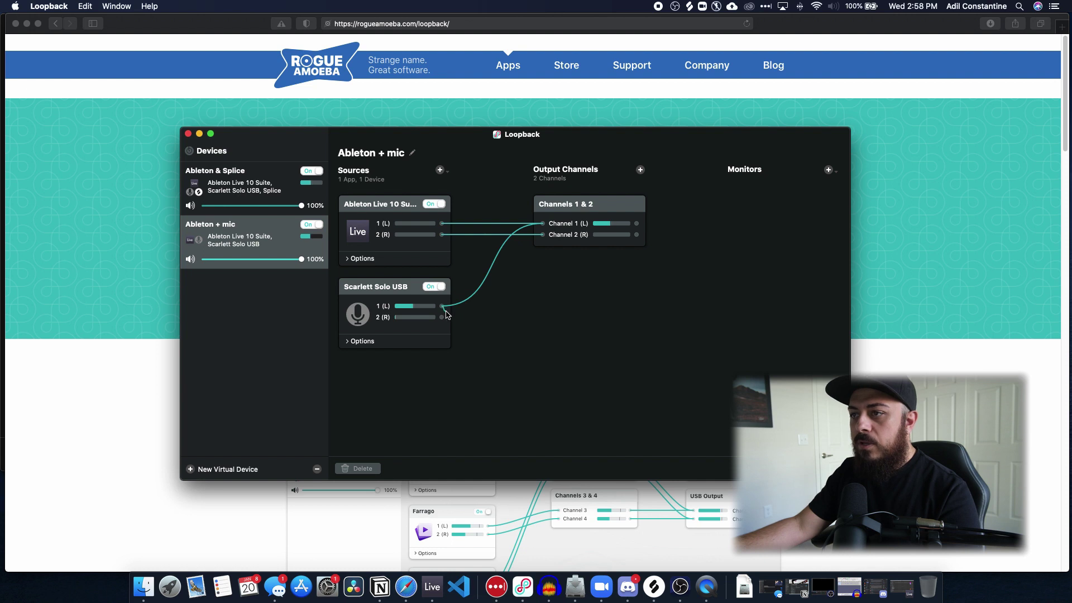
drag(445, 310, 543, 235)
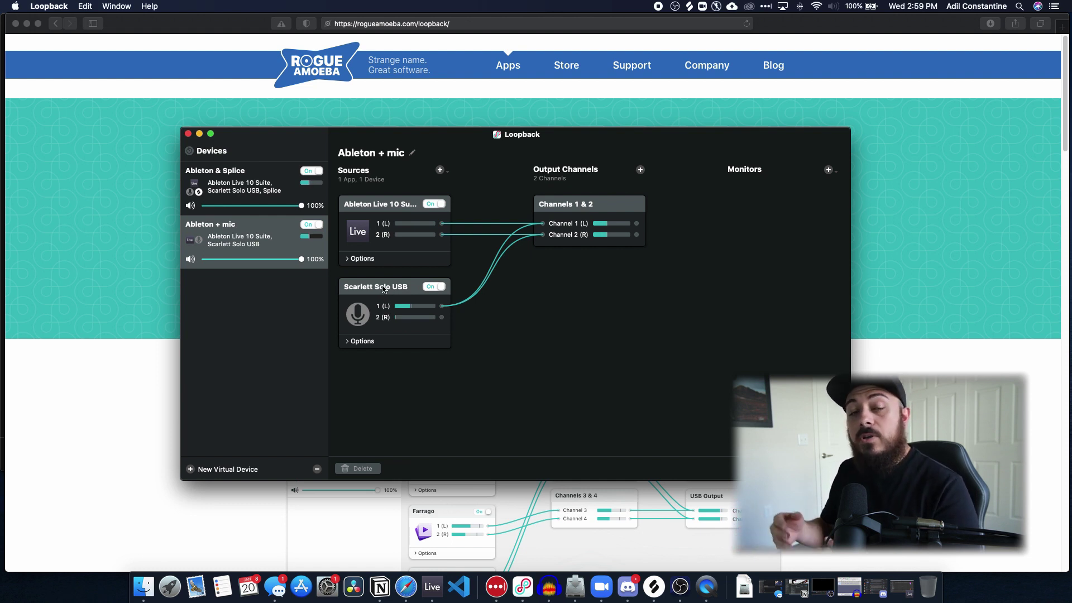
click(441, 287)
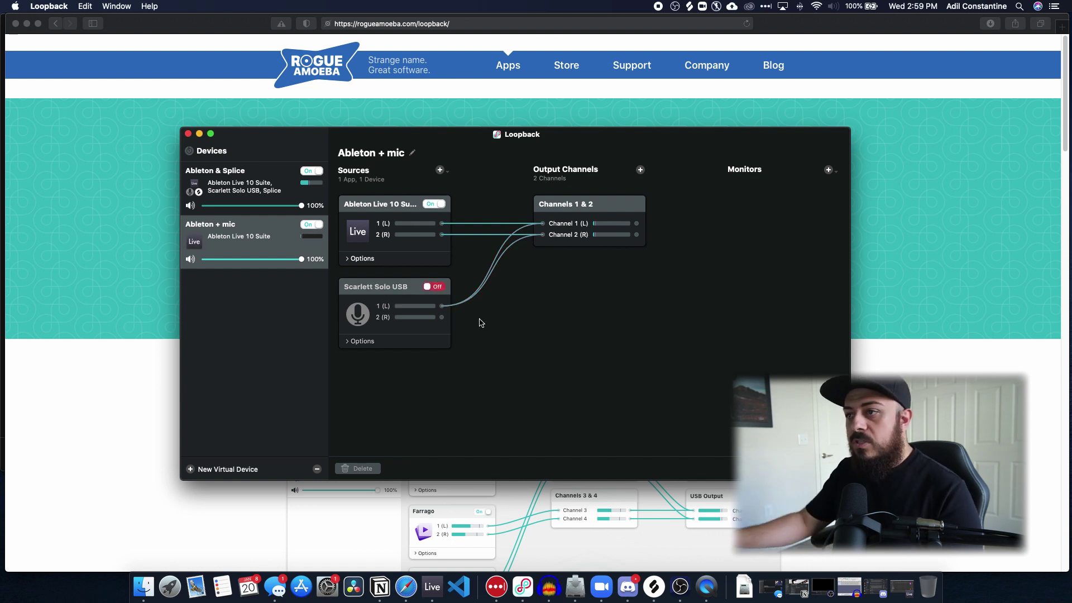
Re-enable Scarlett, then add Splice as a source at 13% volume with mute-when-capturing unchecked.
click(431, 287)
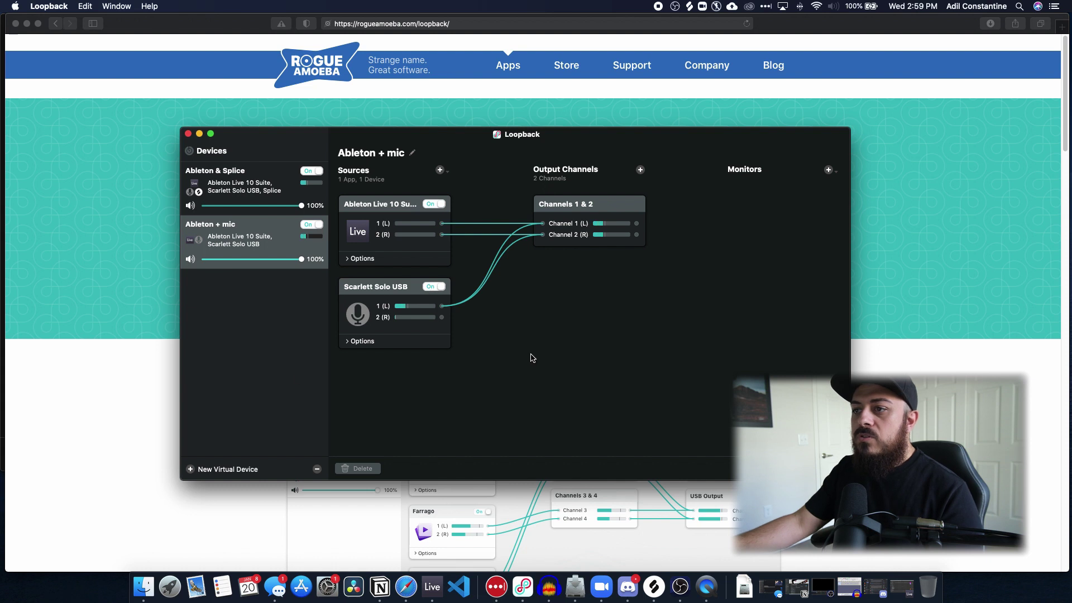
click(440, 170)
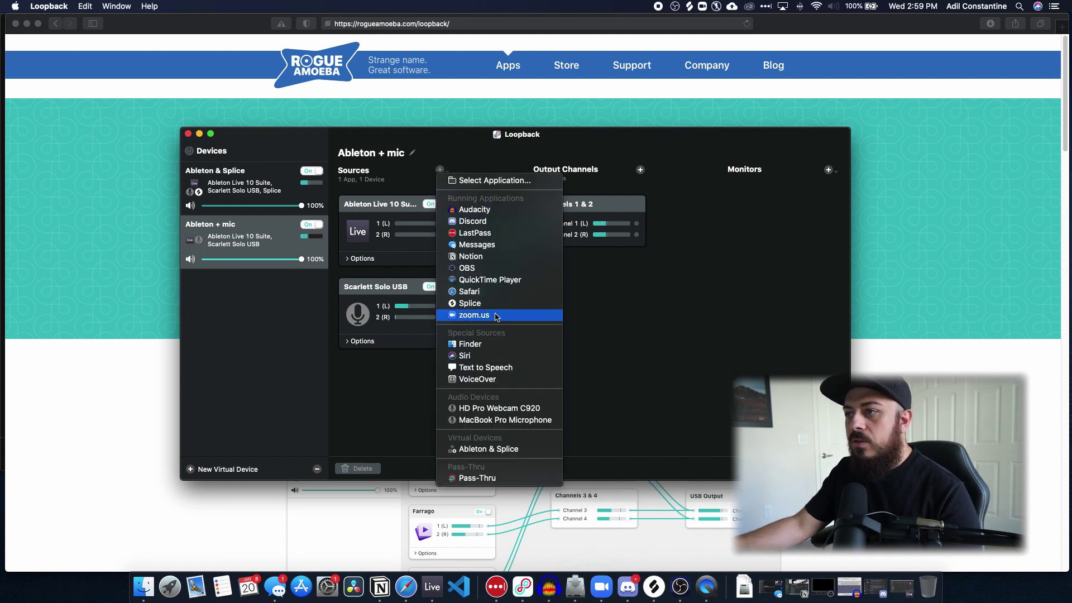
key(Escape)
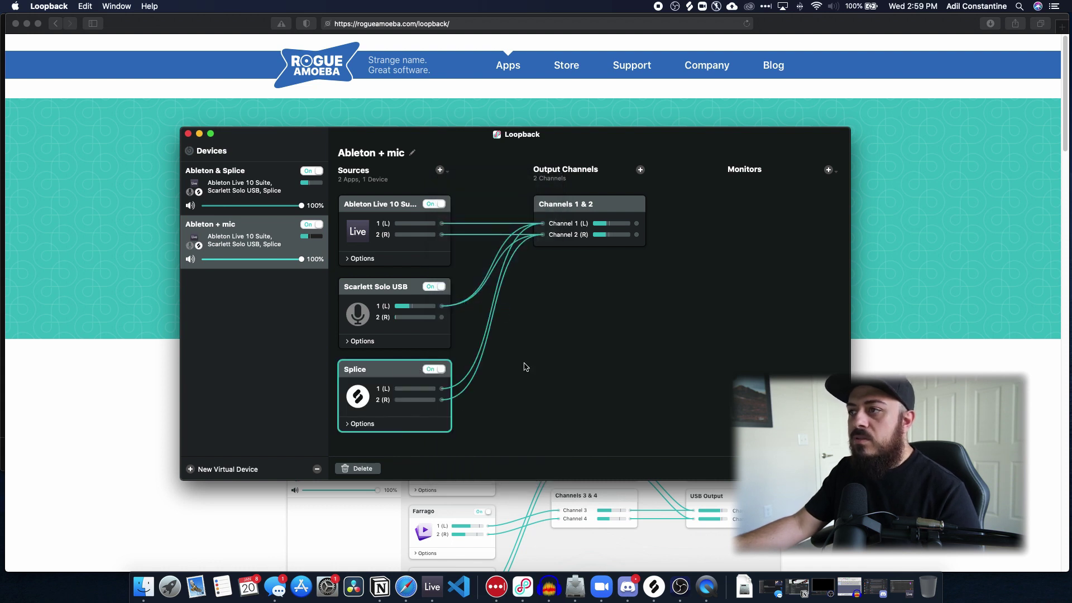
click(348, 425)
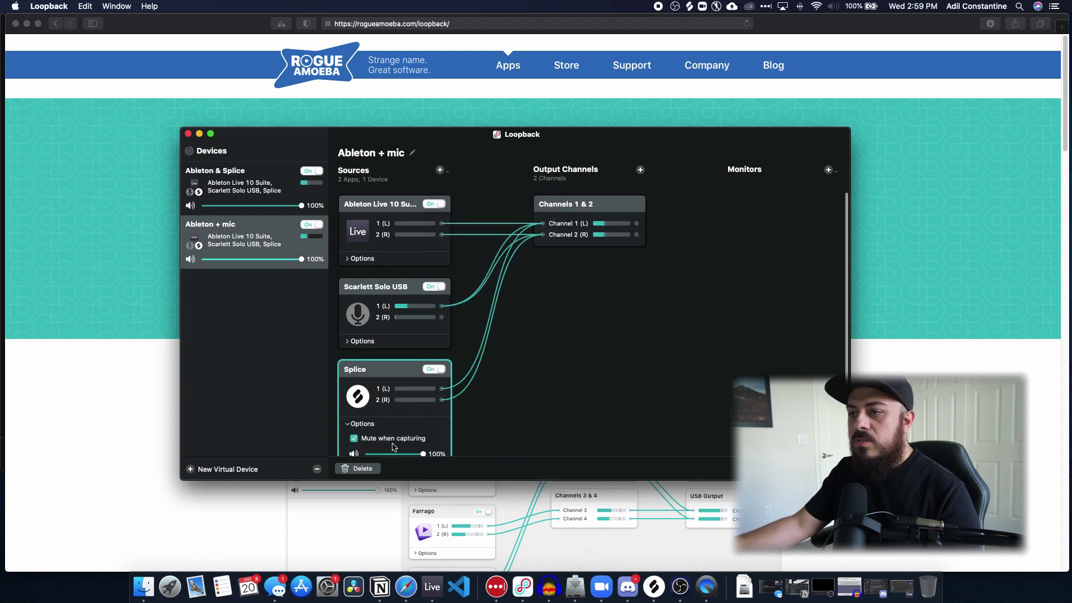
drag(422, 458, 373, 458)
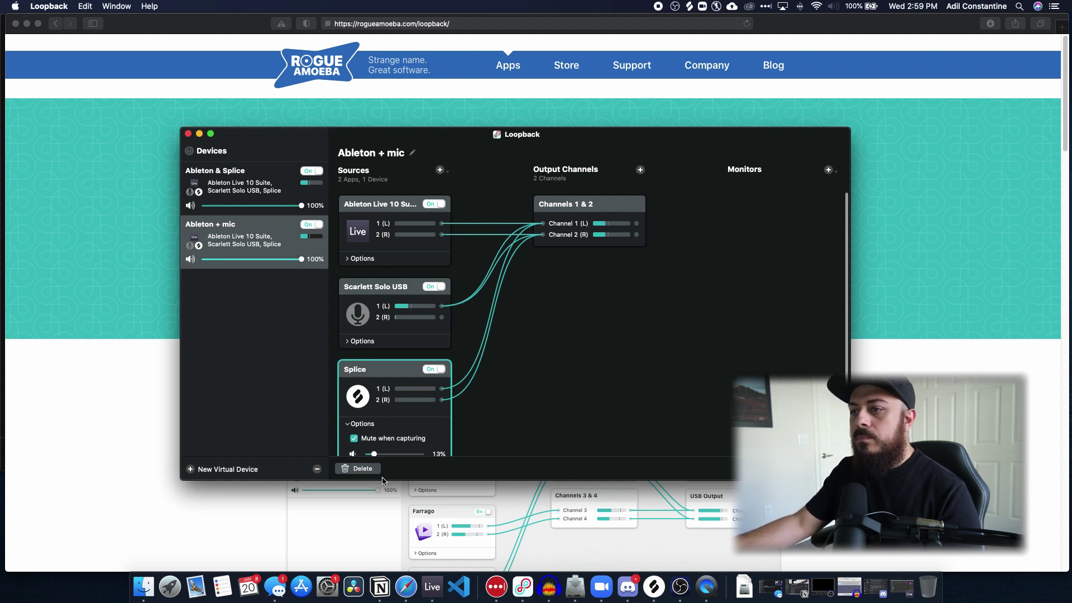
click(393, 440)
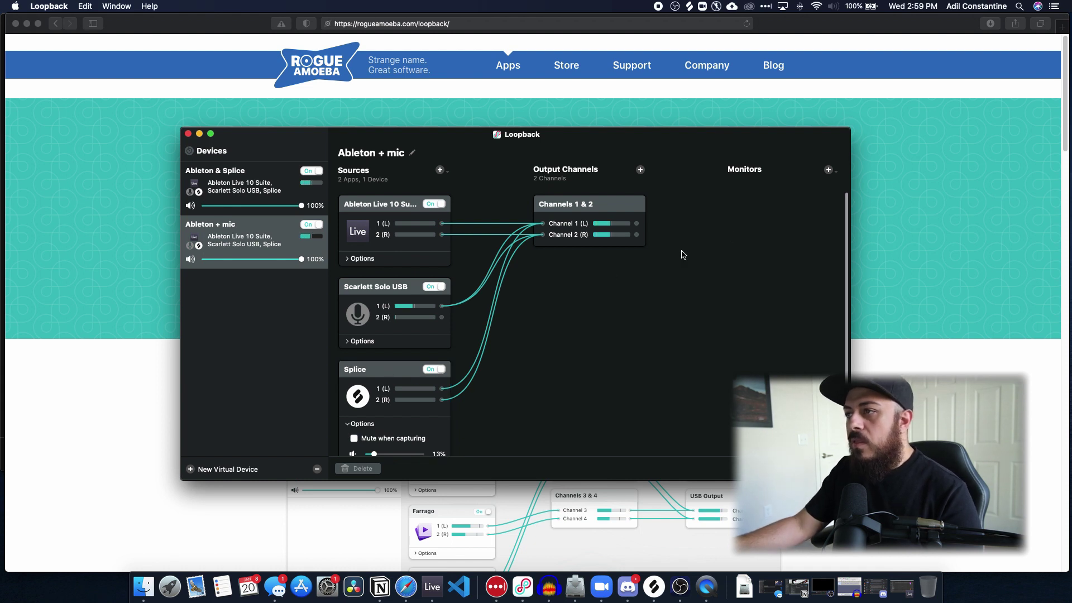
Monitor Ableton + mic through Scarlett Solo USB and delete its Splice source.
click(829, 171)
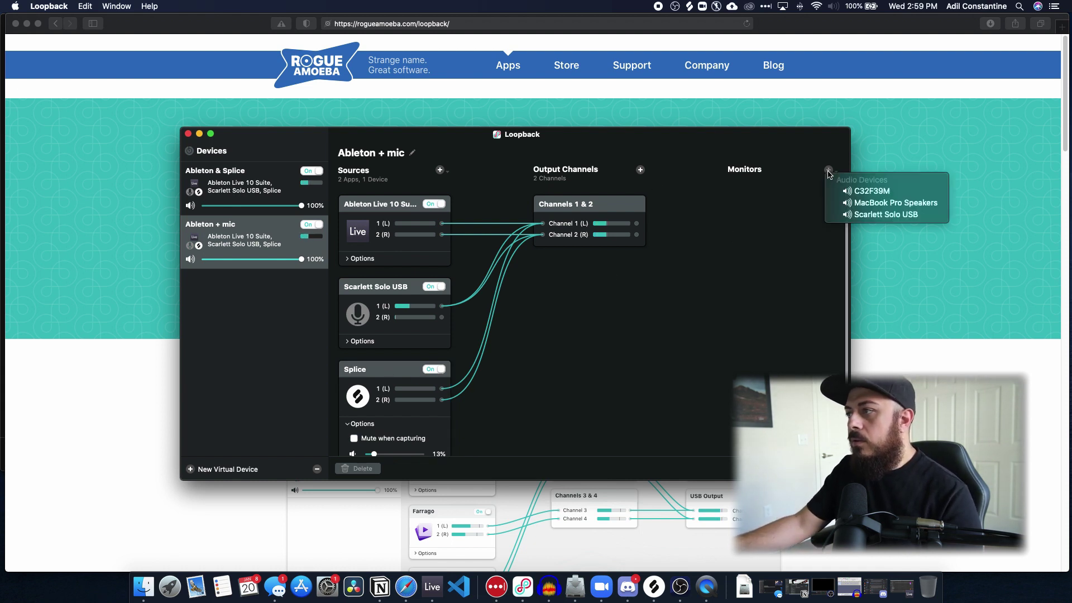
click(905, 218)
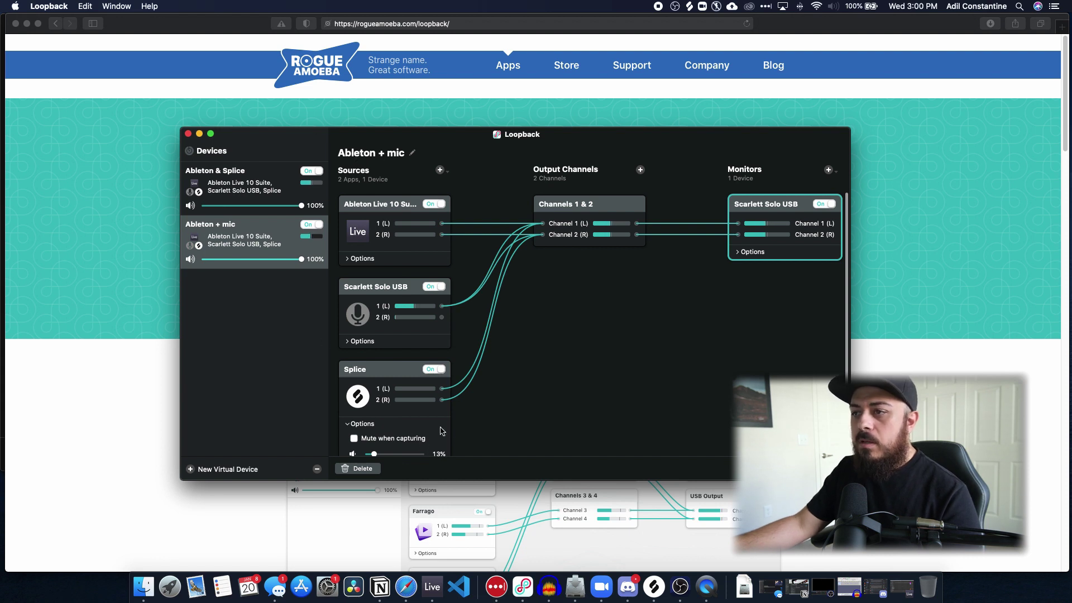
click(391, 372)
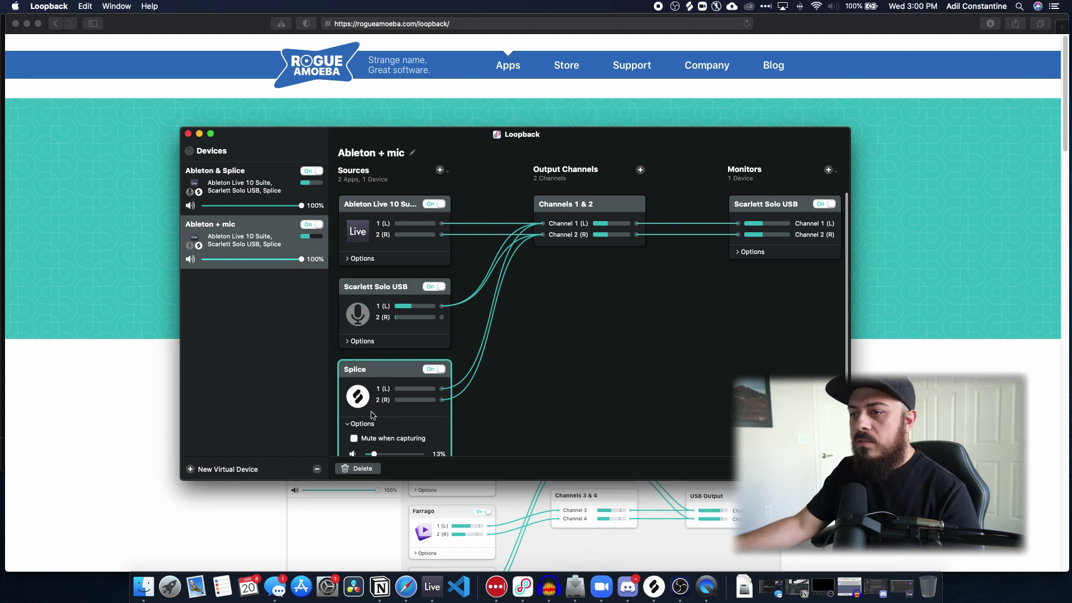
click(360, 469)
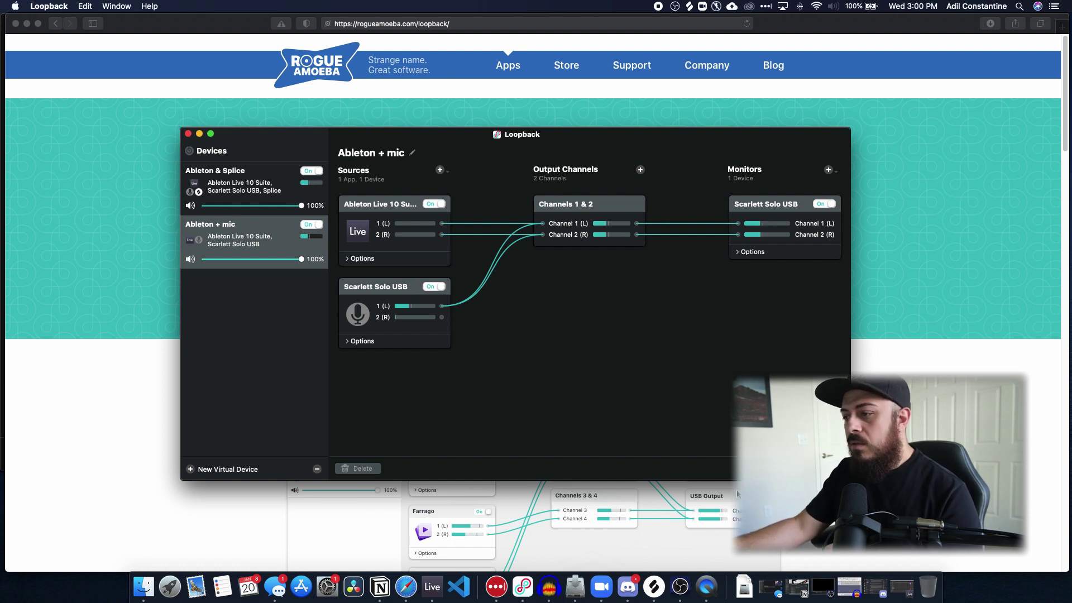
click(680, 586)
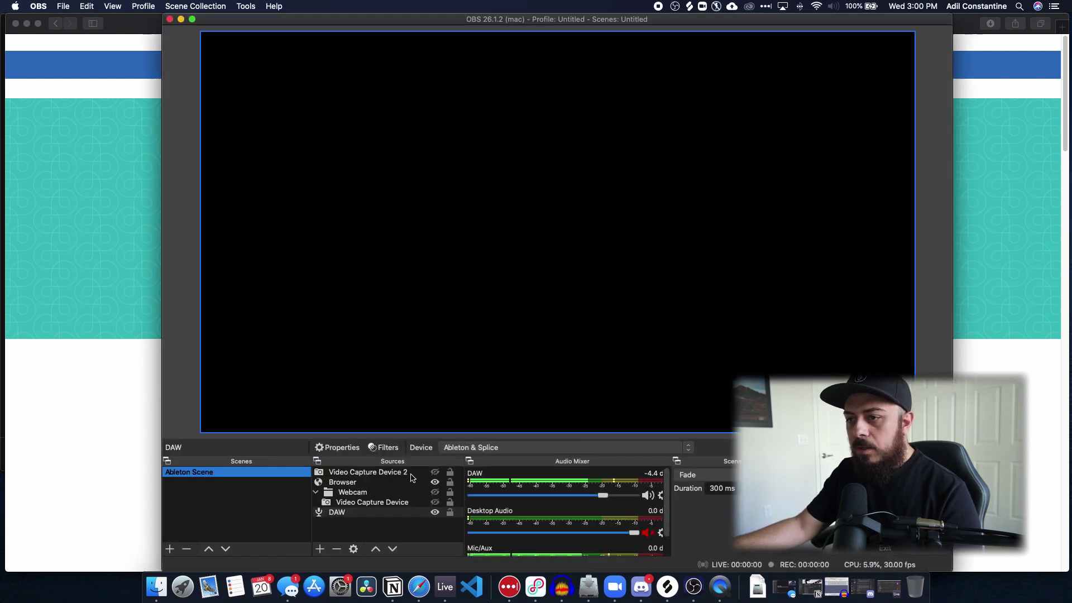
Add an OBS scene named 'ableton + Mic' and mute its Mic/Aux audio.
click(169, 550)
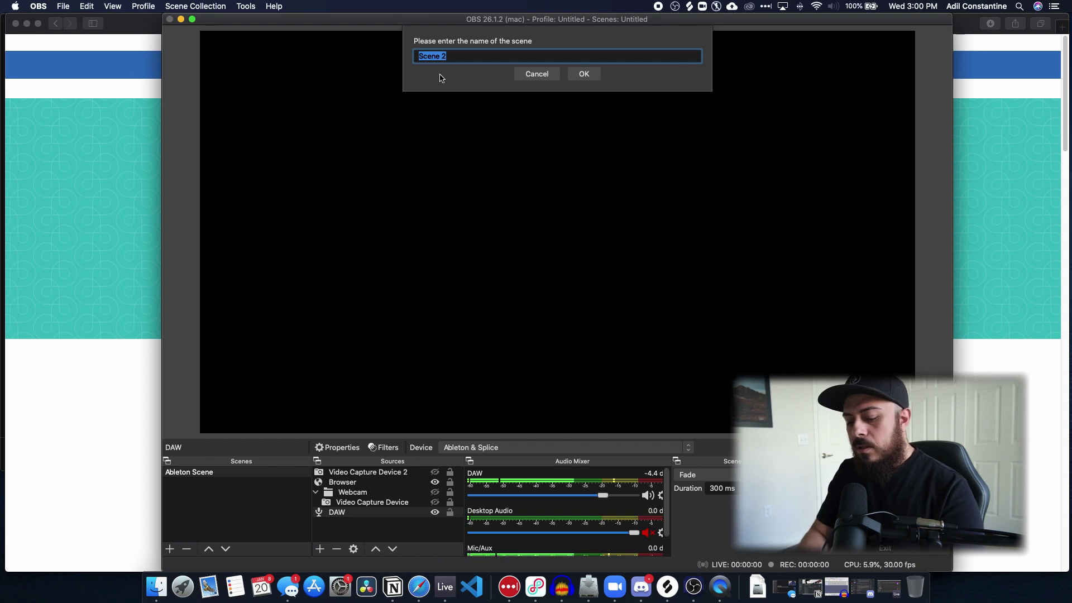
text(ableton)
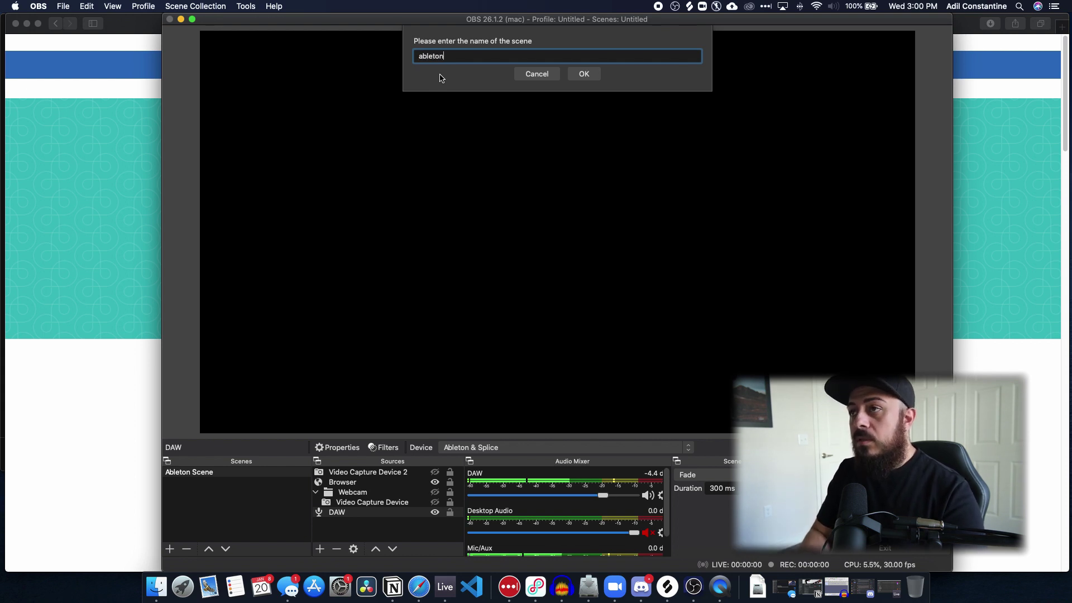
text( + Mic)
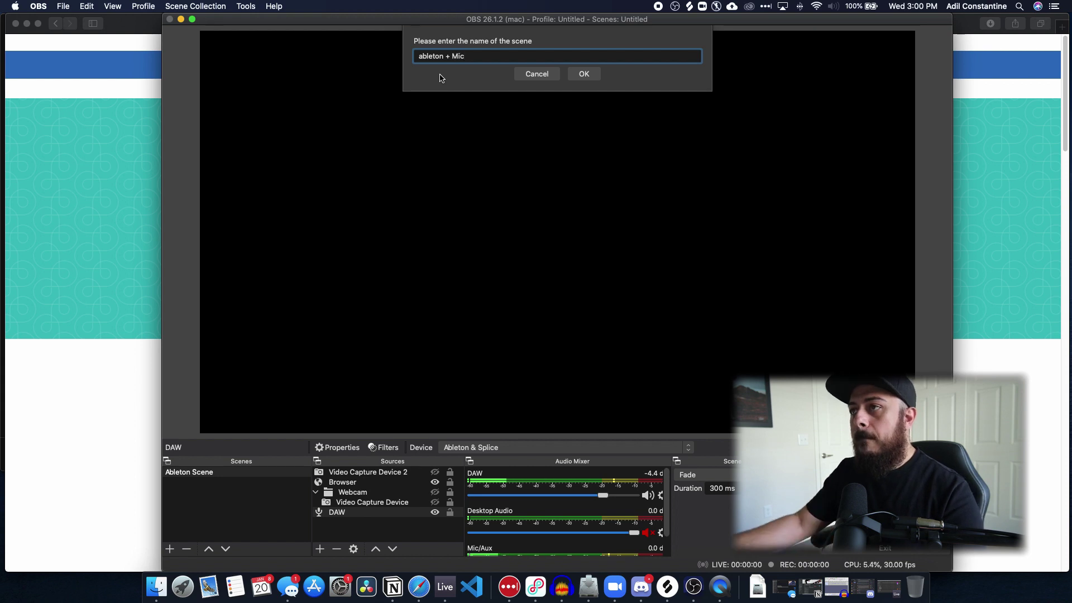
click(591, 76)
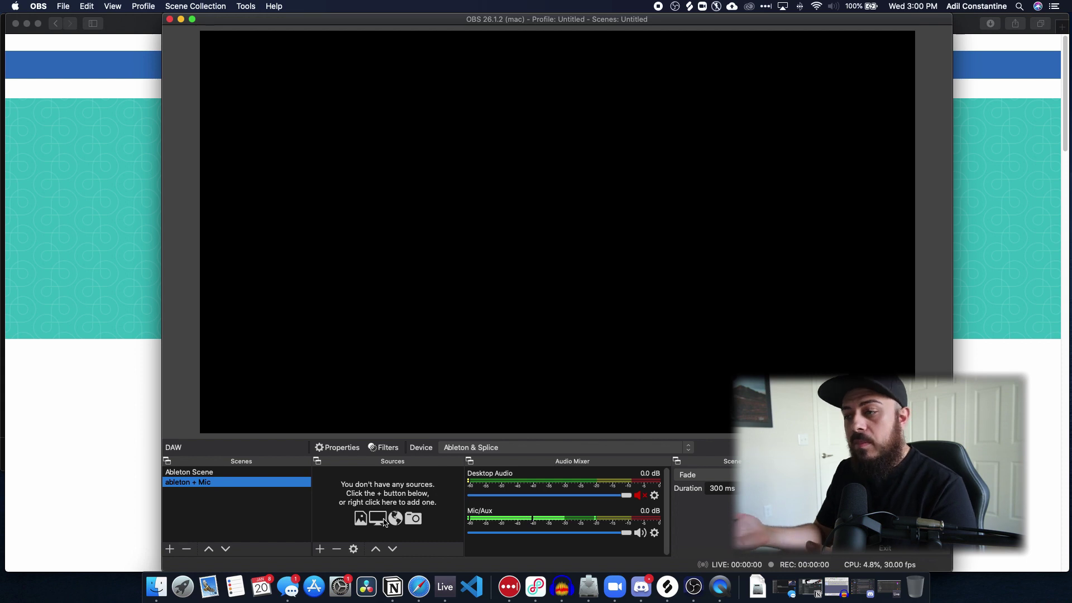
click(640, 533)
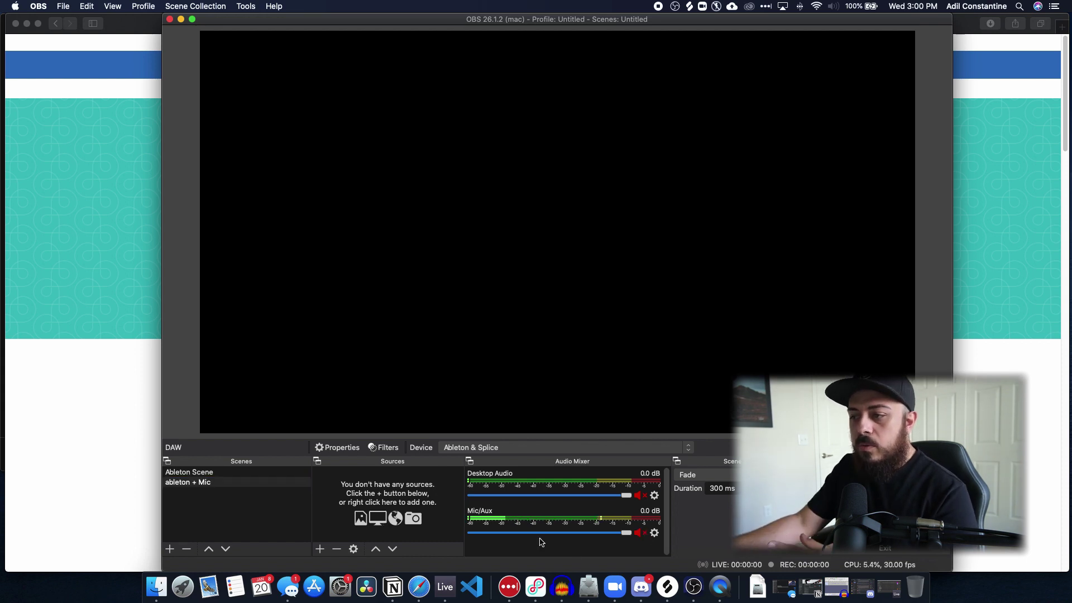
click(320, 549)
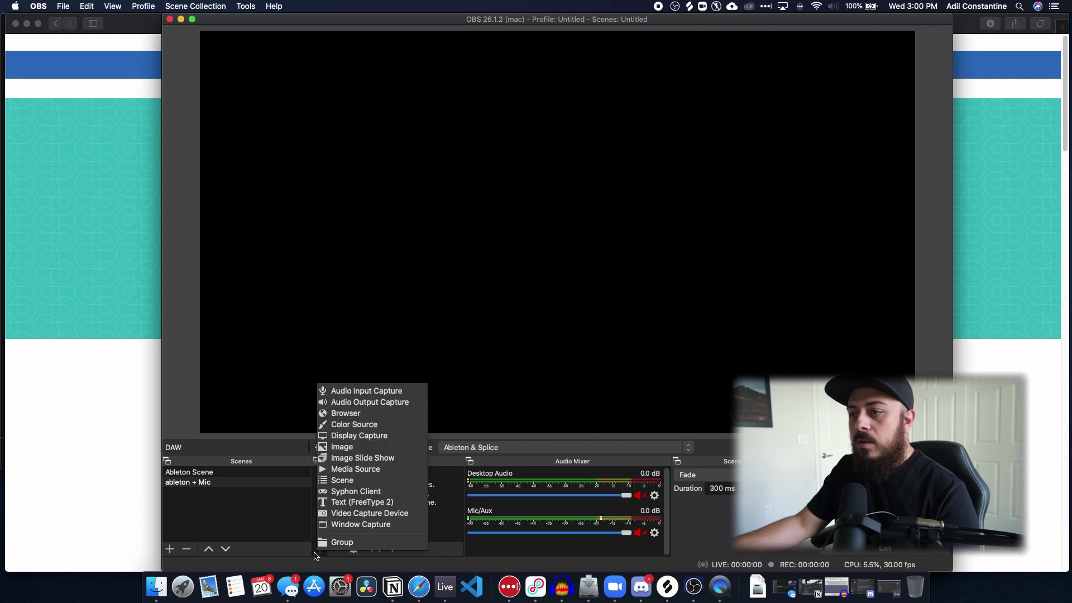
Add an Audio Input Capture source named 'Ableton Test' and expand its Device list.
click(366, 391)
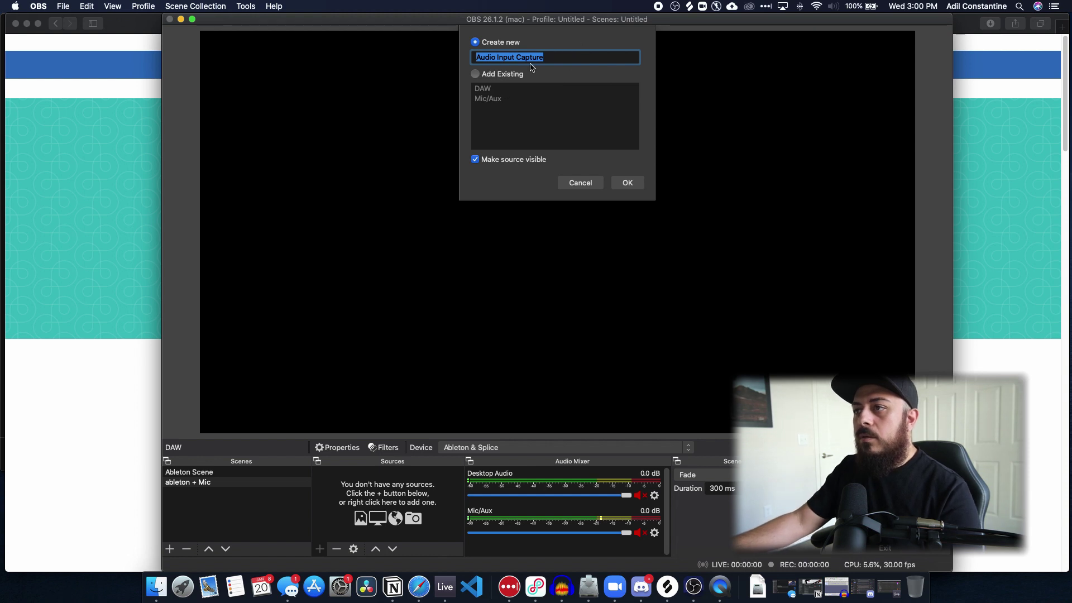
text(Ab)
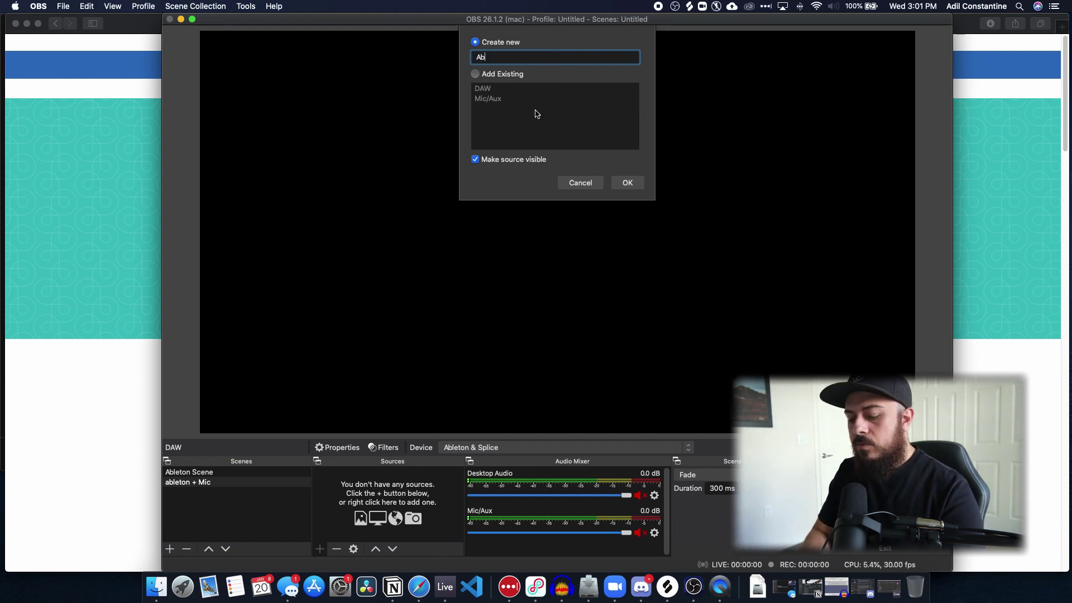
text(leton Test)
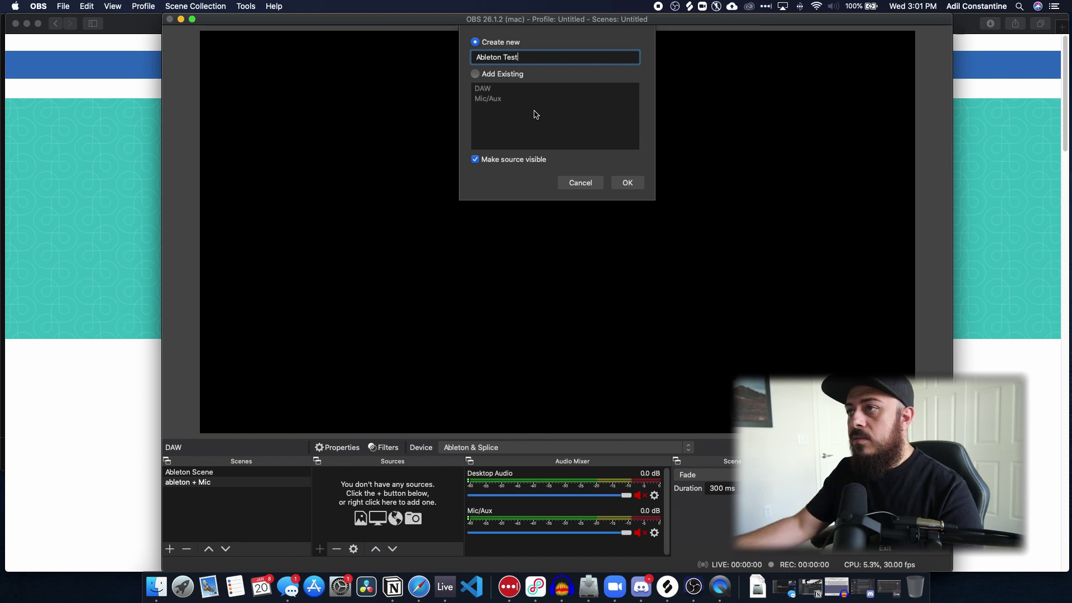
click(630, 186)
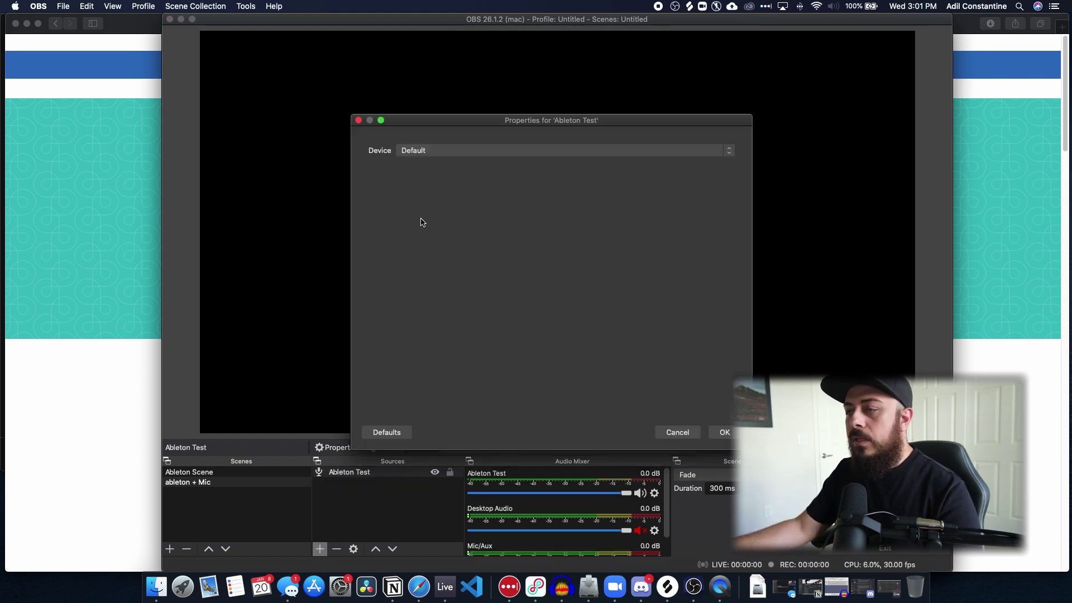
click(493, 151)
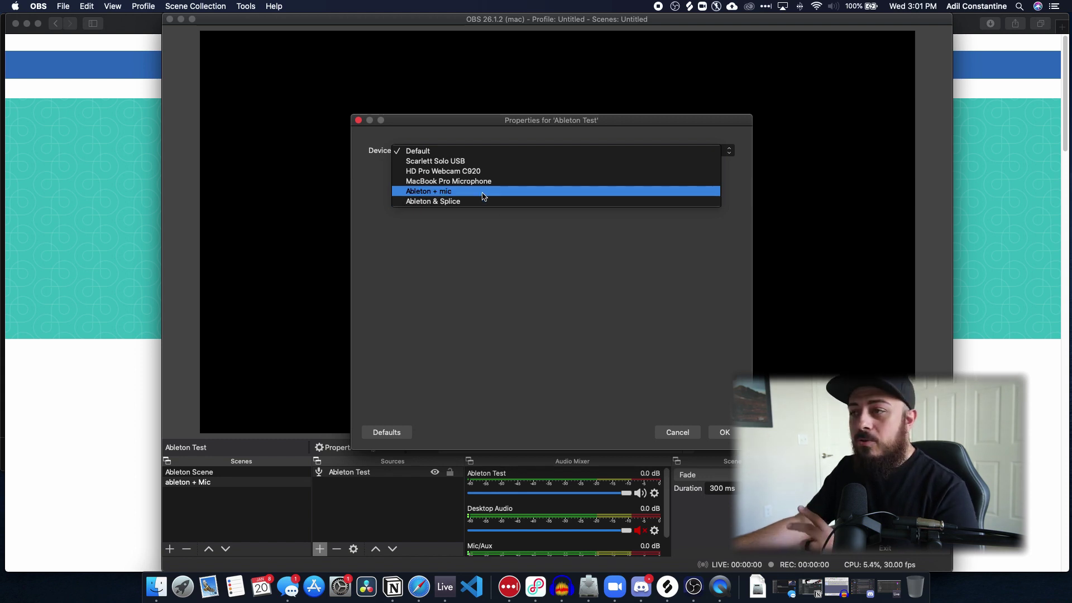
click(535, 586)
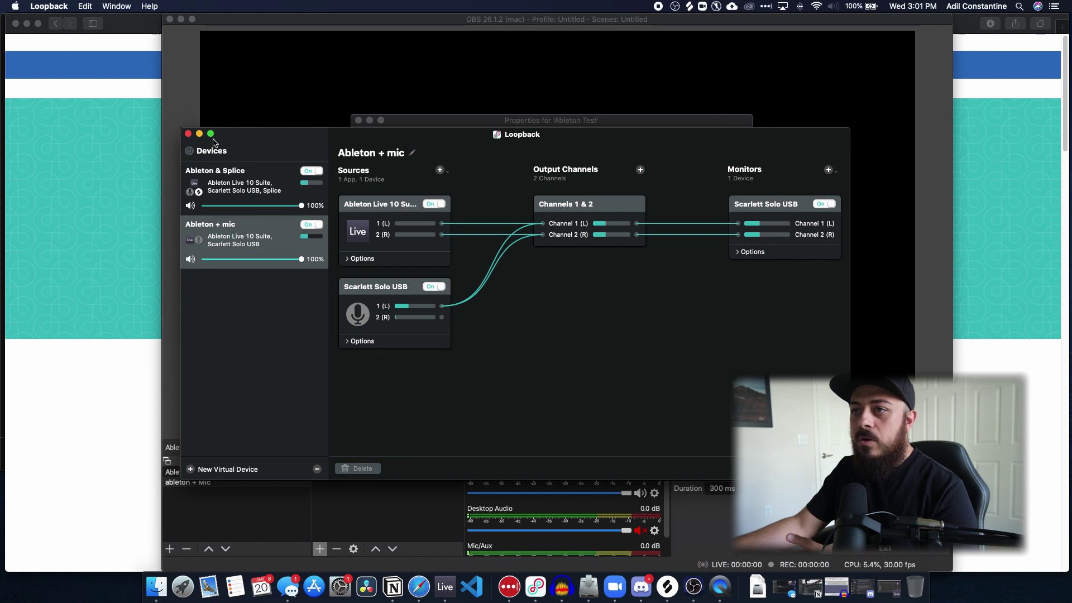
Review the Ableton & Splice and Ableton + mic routings, then minimize Loopback.
click(245, 189)
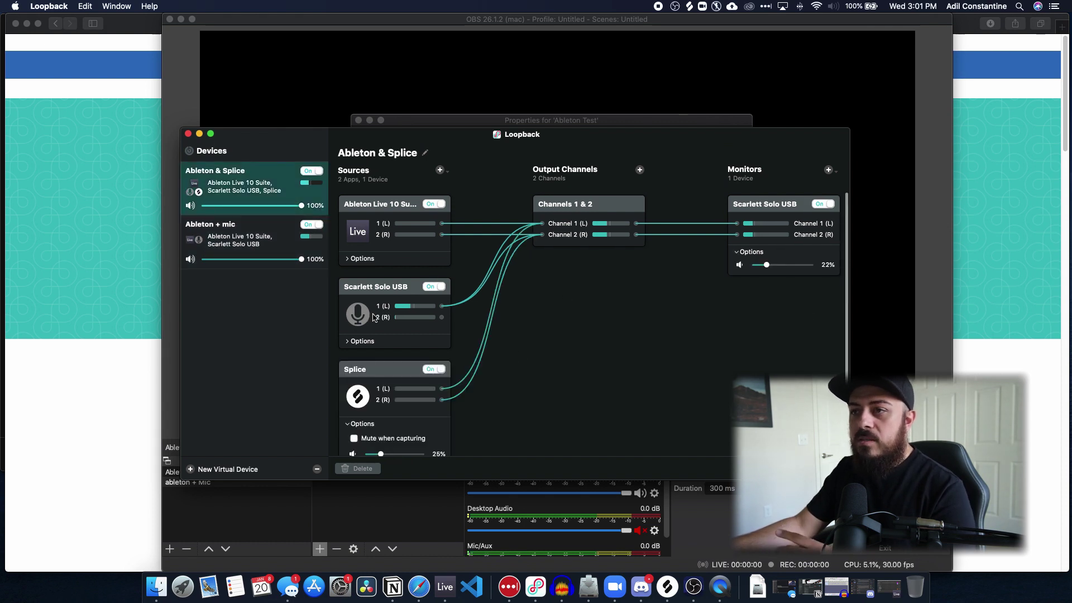
click(248, 244)
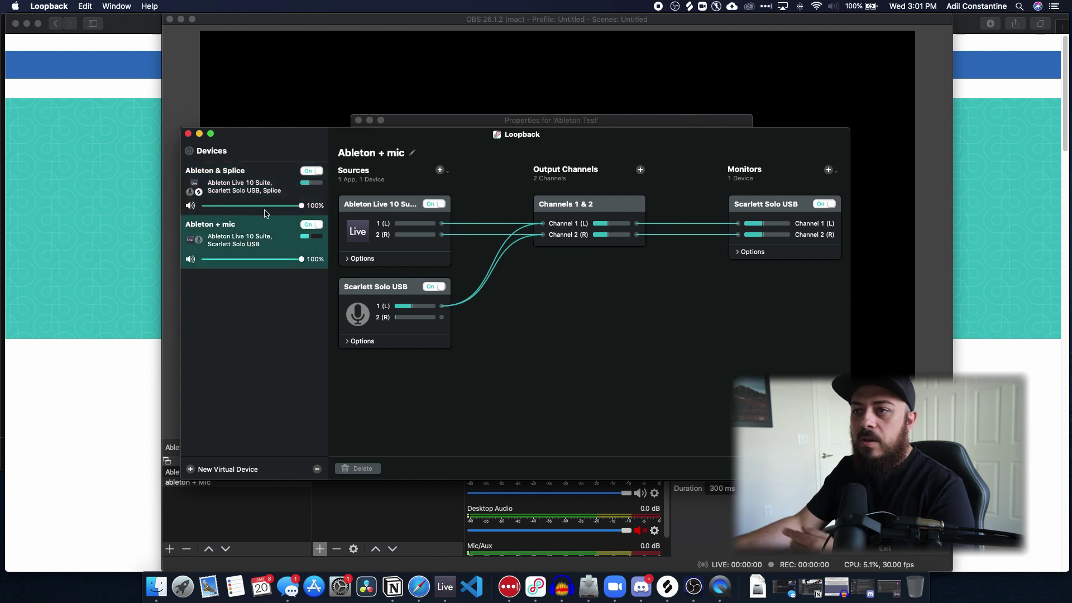
click(199, 134)
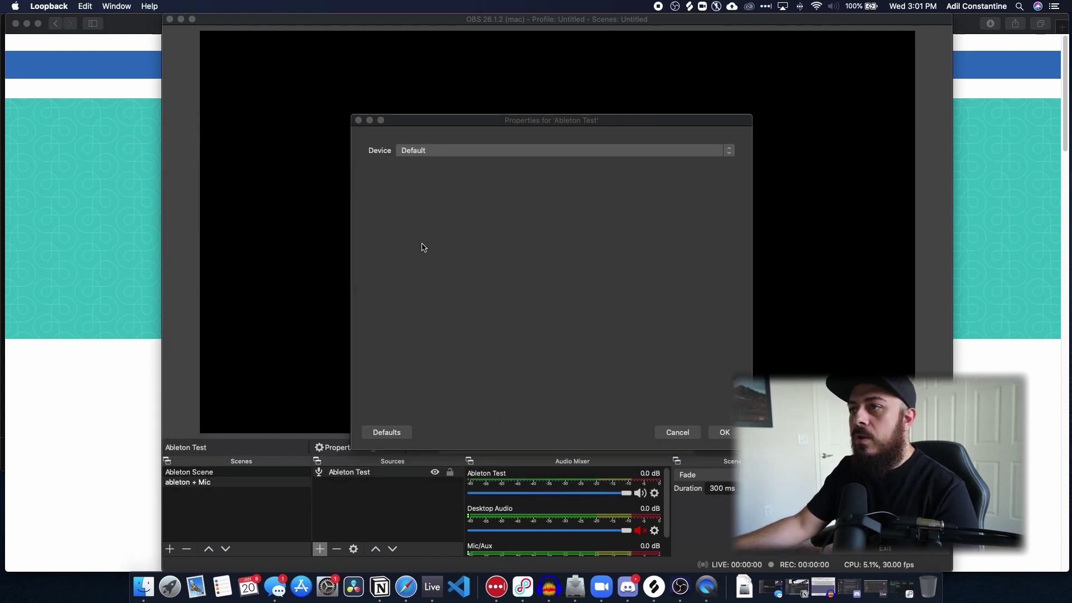
Set the Ableton Test source's device to Ableton + mic, confirm, and minimize OBS.
click(457, 151)
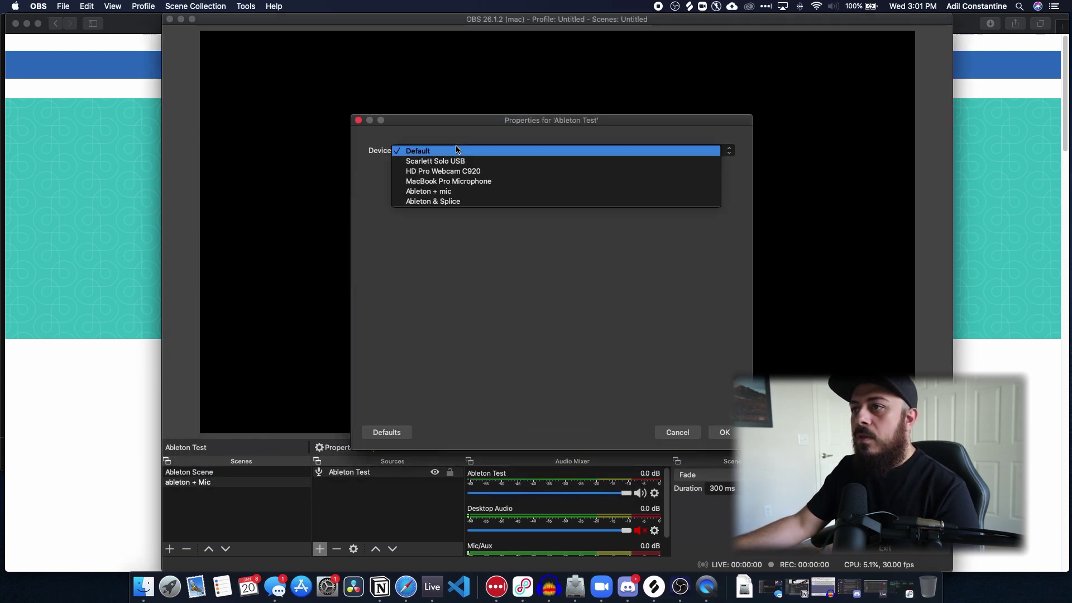
click(480, 192)
click(724, 432)
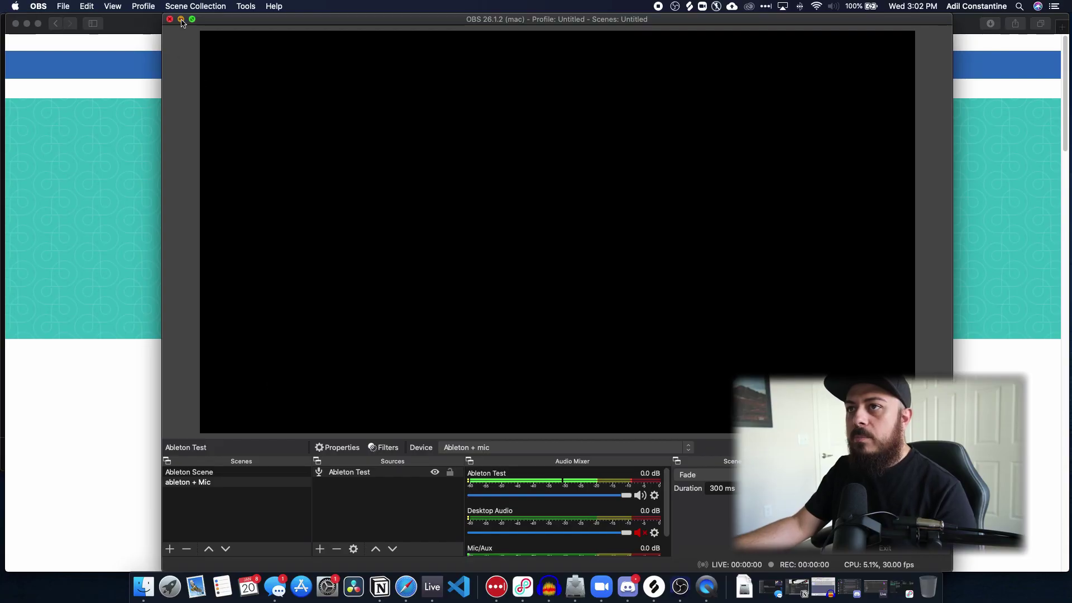
click(179, 19)
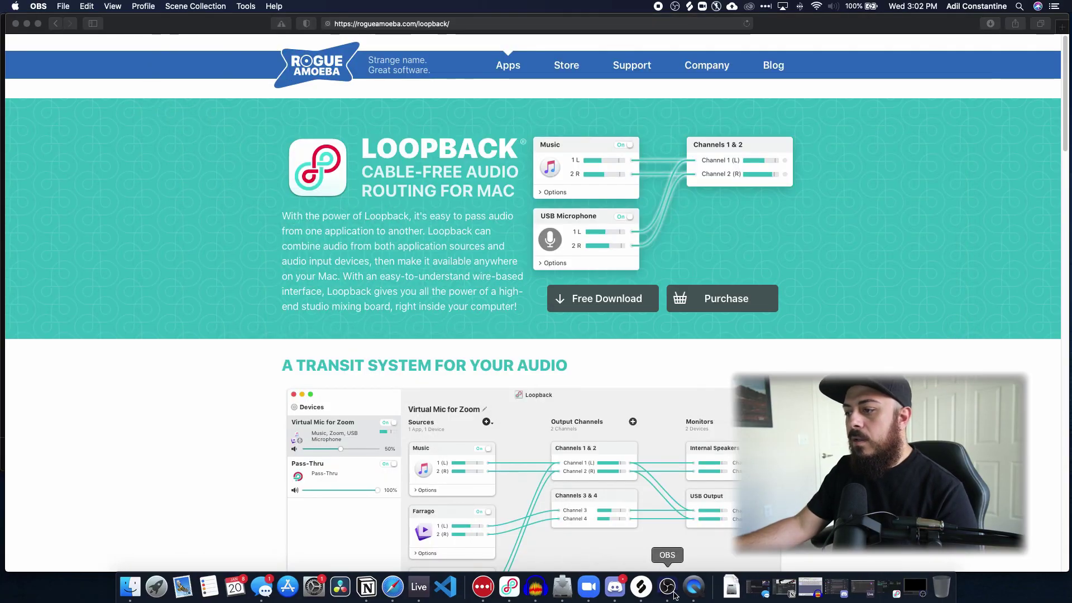
Choose Ableton + mic as the microphone in Zoom's Audio settings and close Settings.
click(589, 586)
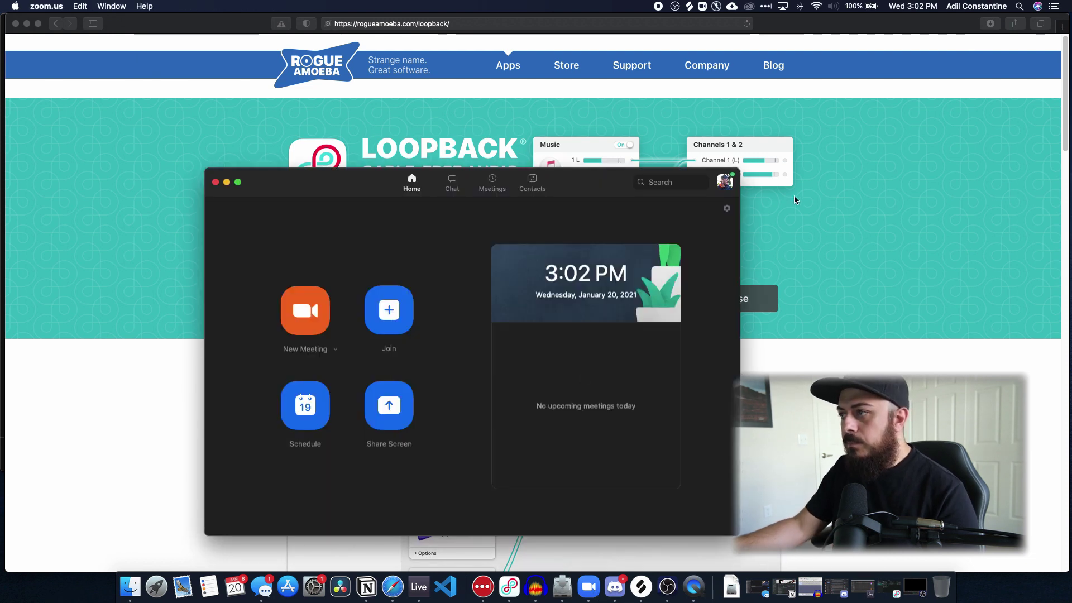
click(727, 209)
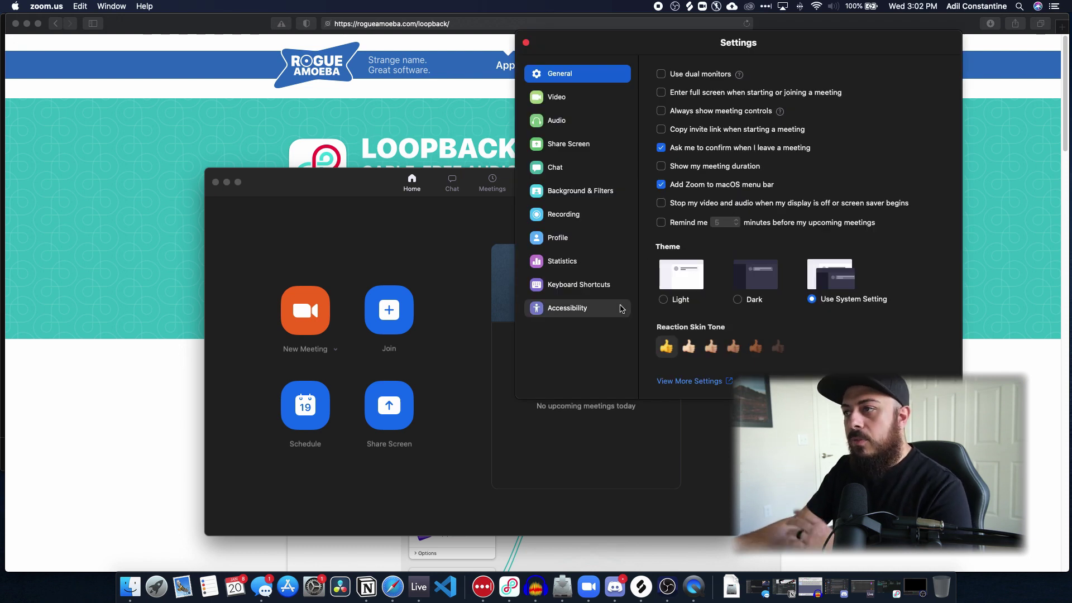
click(575, 120)
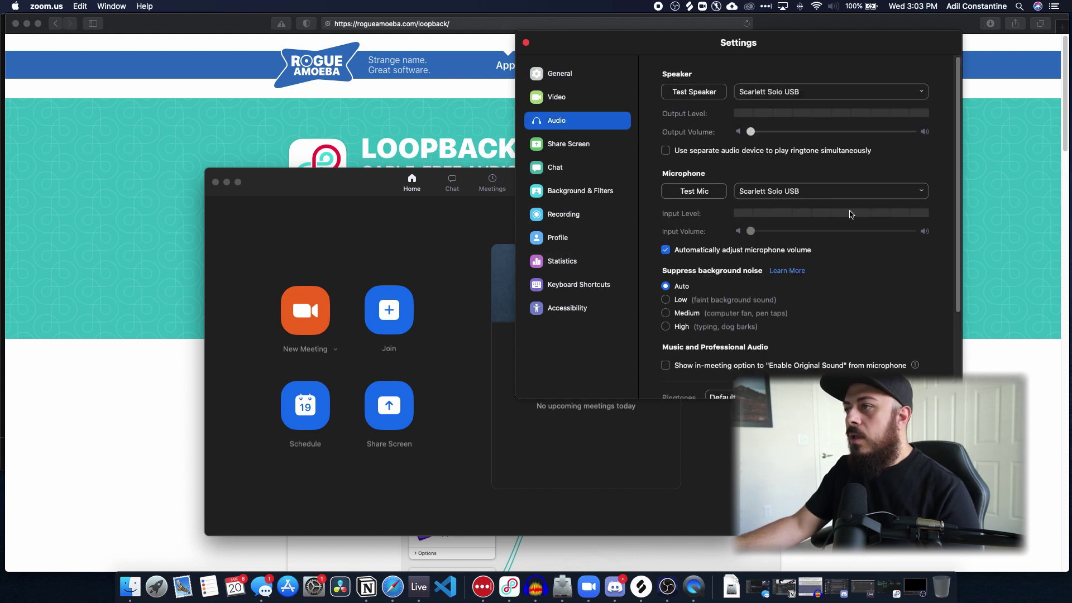
click(806, 193)
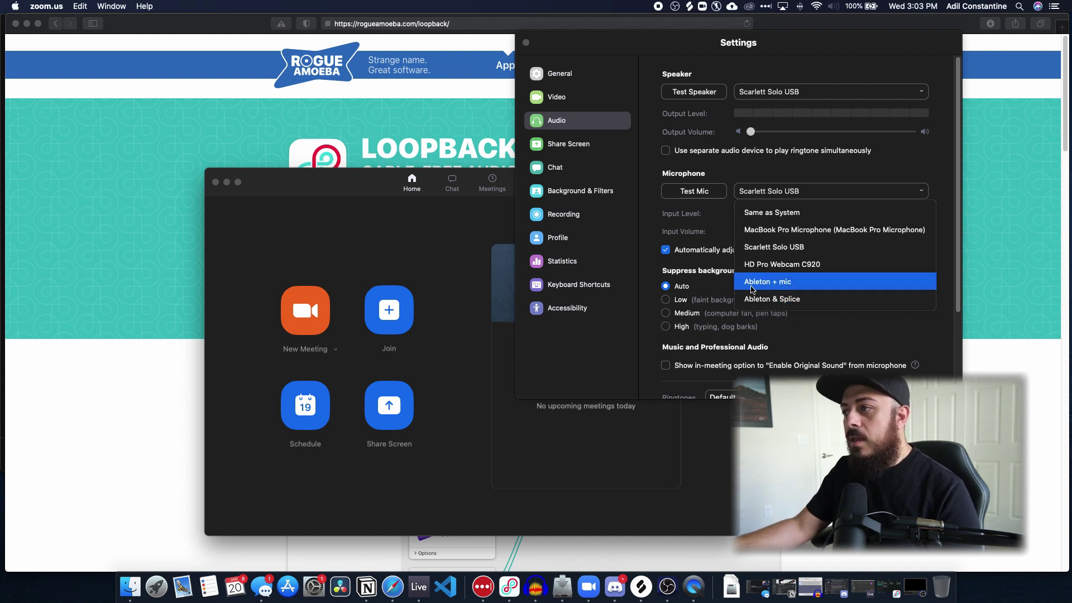
click(818, 288)
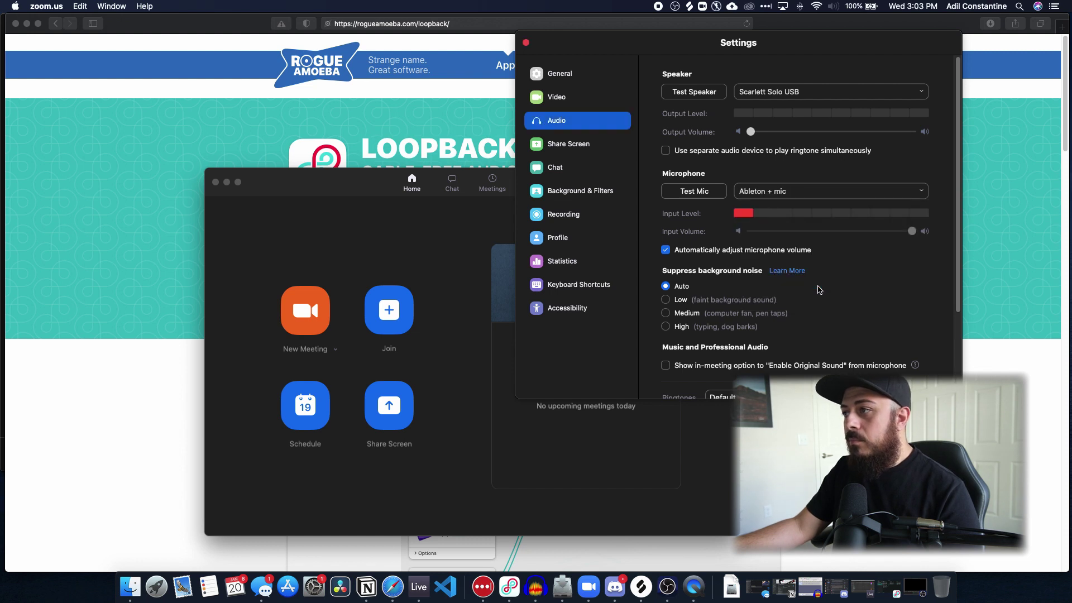
click(525, 43)
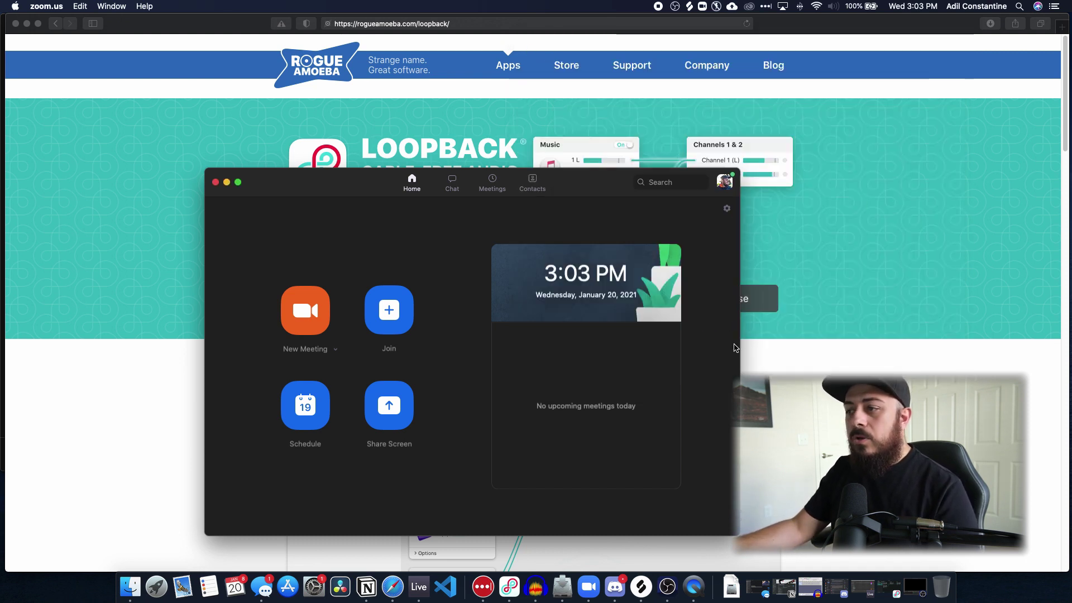
click(615, 586)
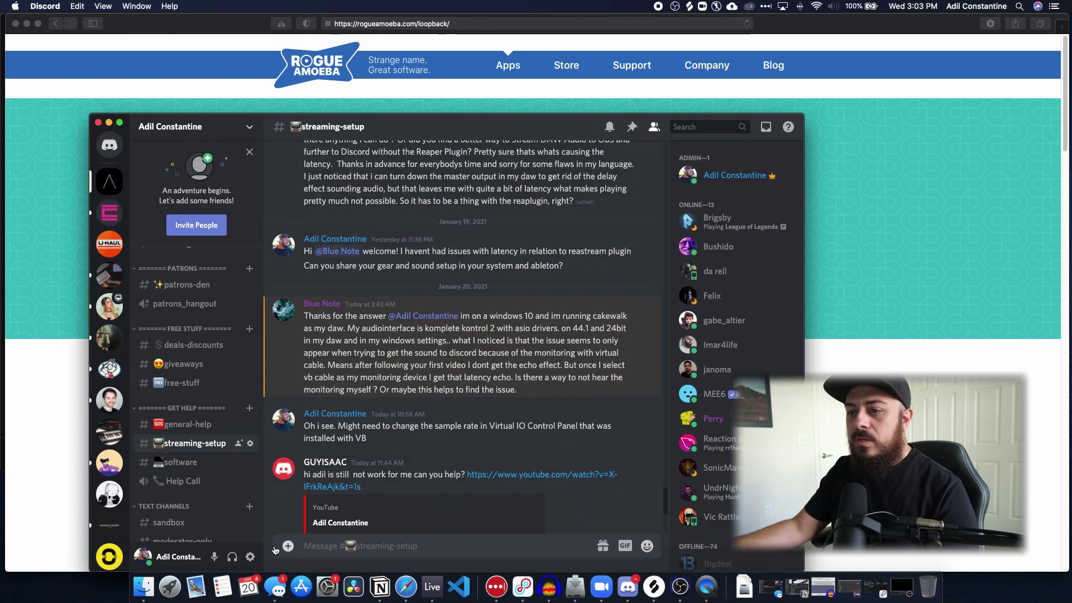
Set the Input Device under Discord's Voice & Video settings to Ableton + mic.
click(250, 556)
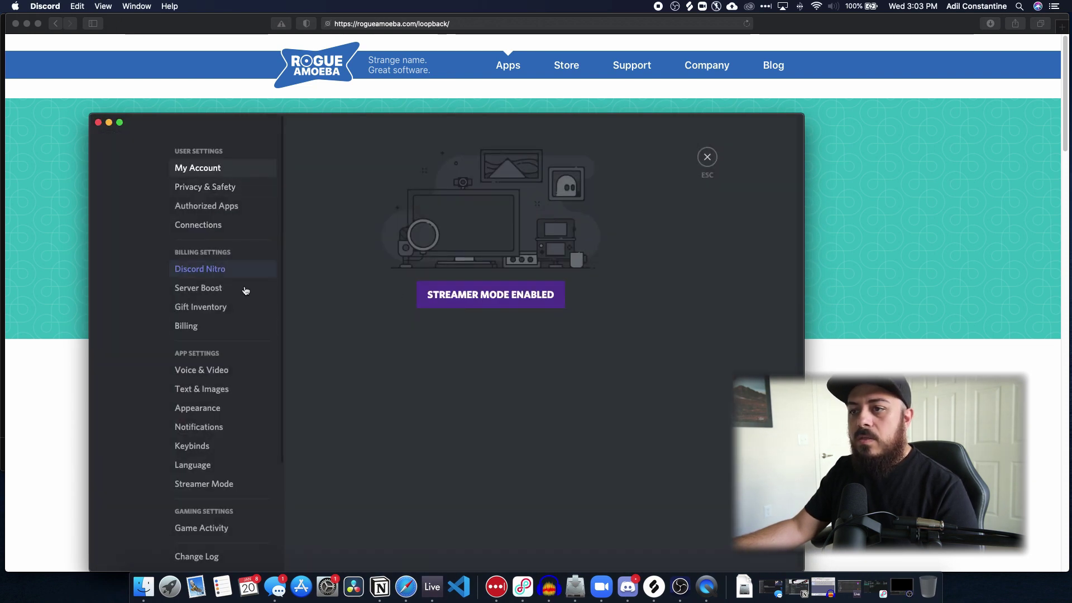
click(216, 375)
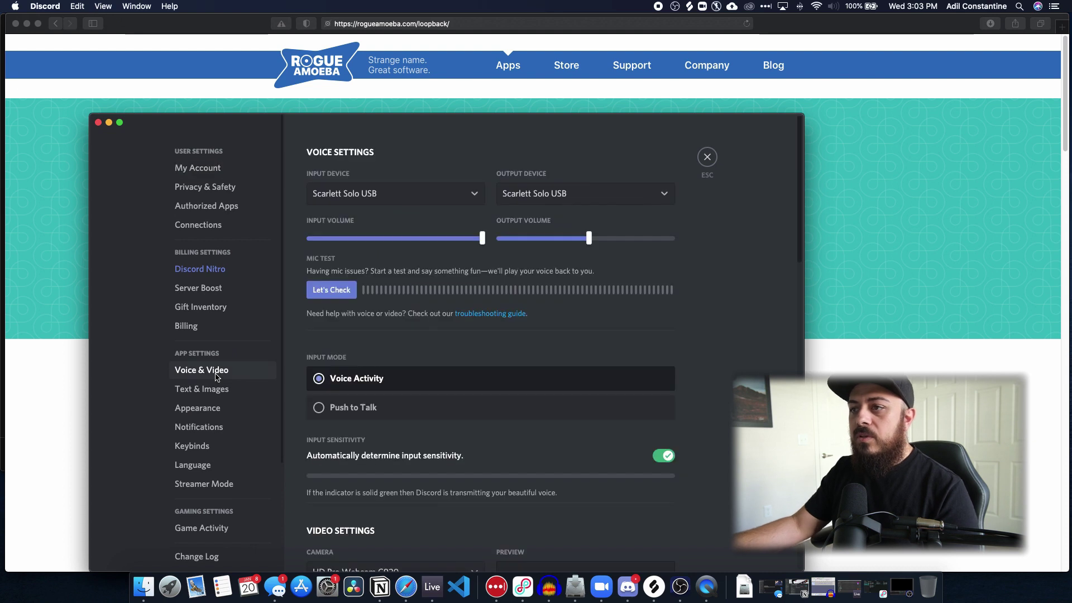
click(376, 198)
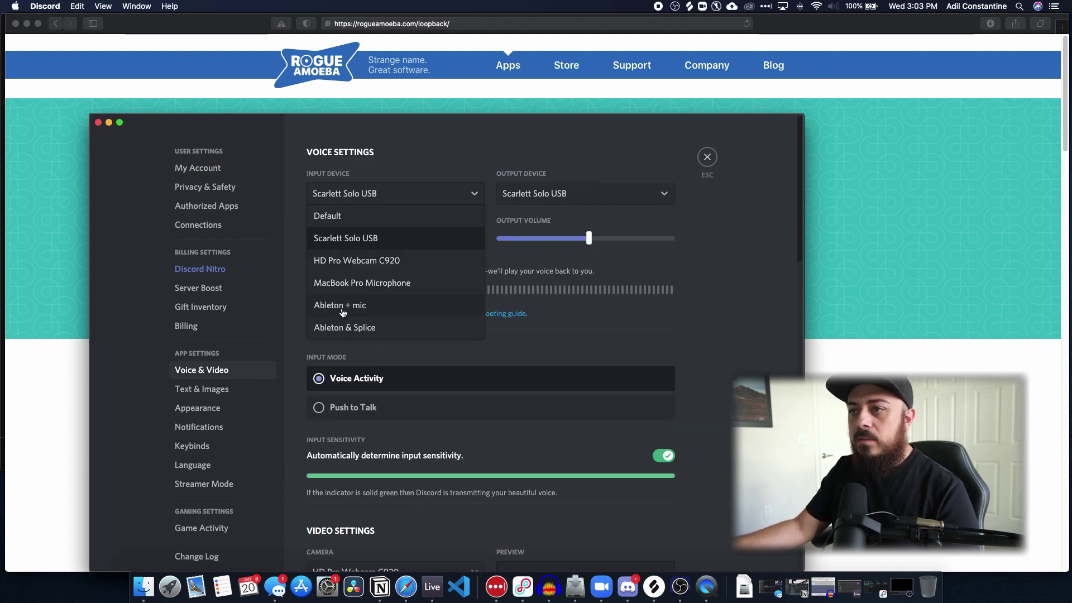
click(382, 307)
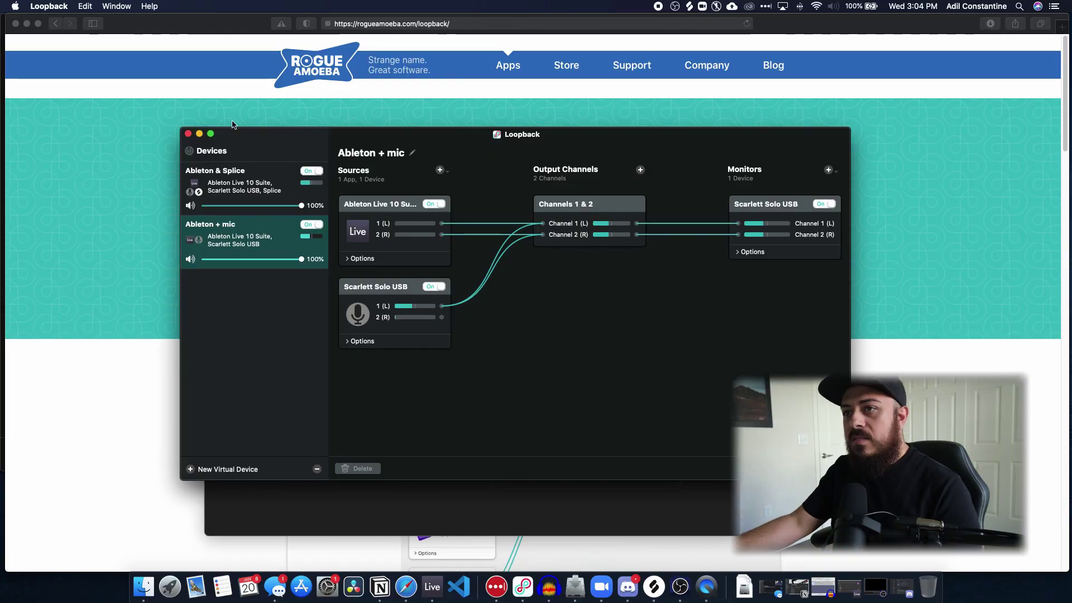
Minimize Loopback and open the Purchase page from the Loopback site in Safari.
click(199, 133)
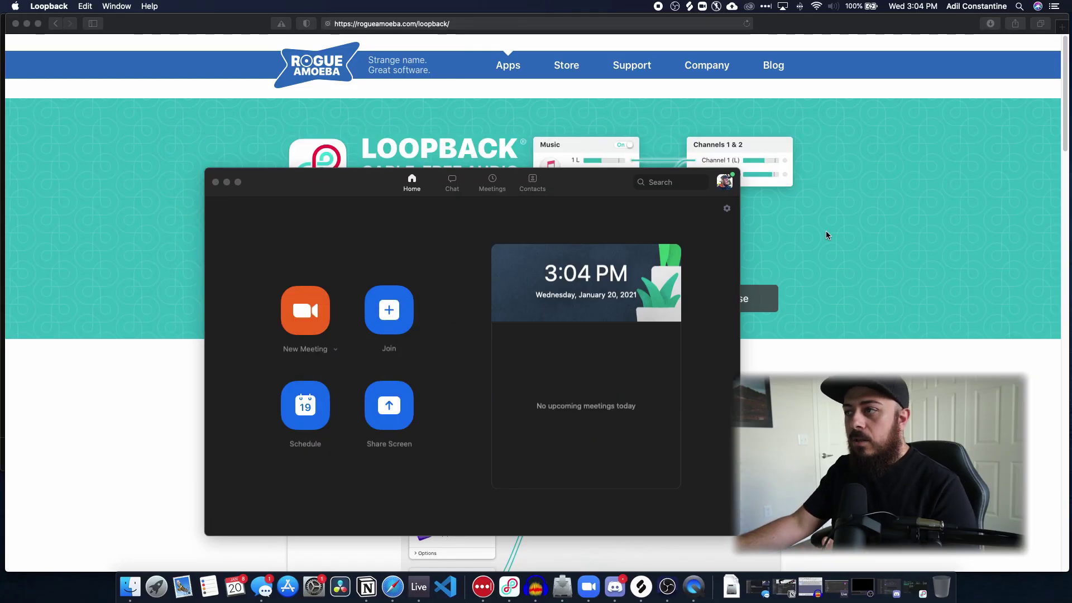
click(893, 223)
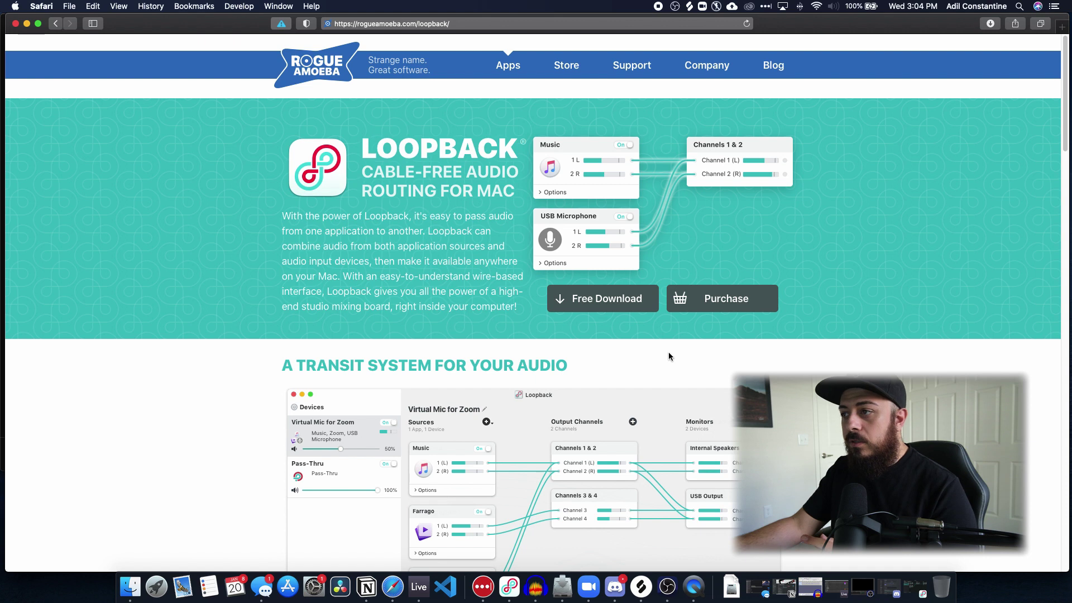
click(712, 299)
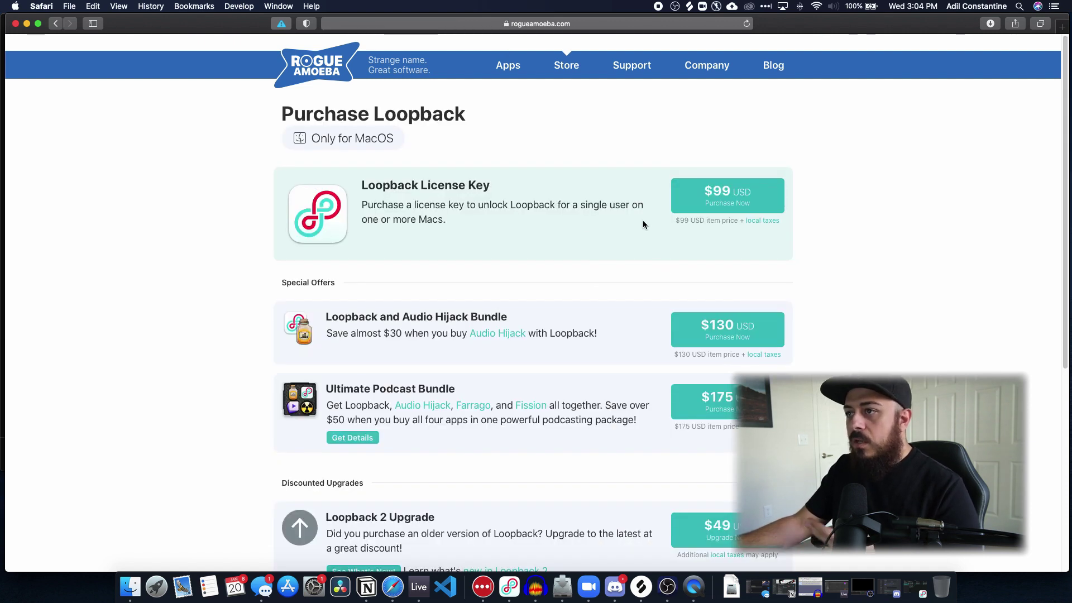
click(726, 196)
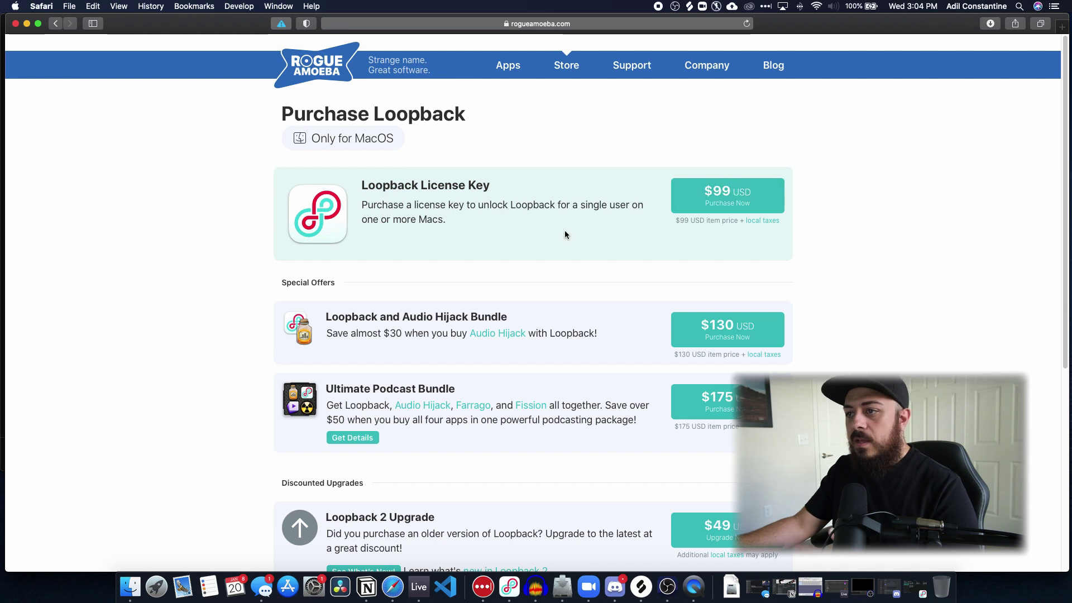